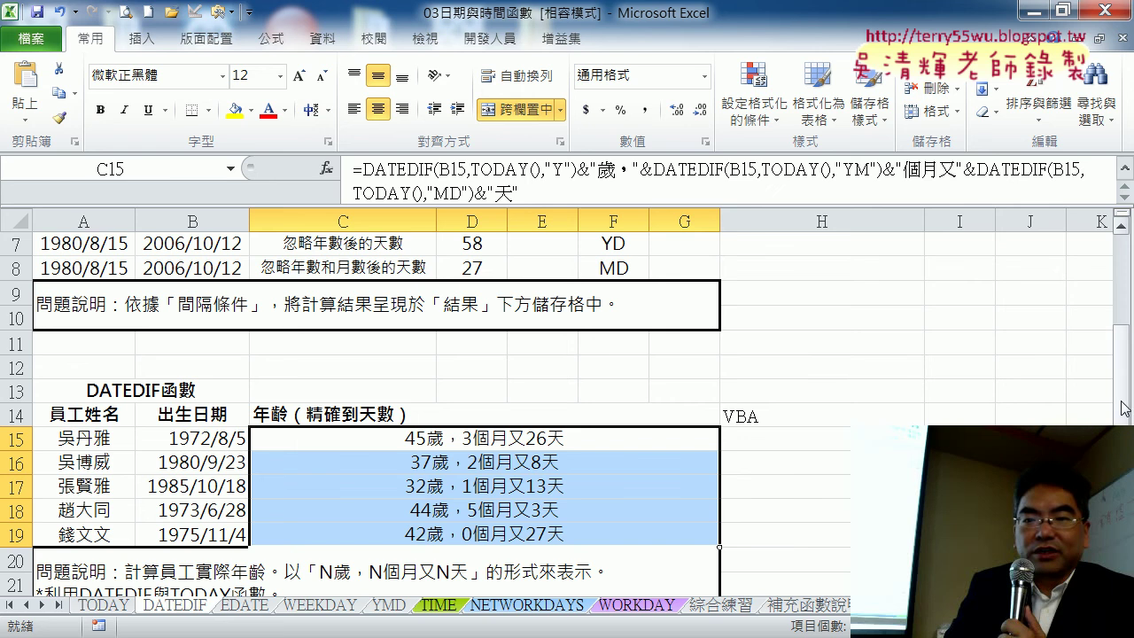
Clear the old age results from C15:C19
scroll(1125, 409, "down", 1)
left_click(797, 437)
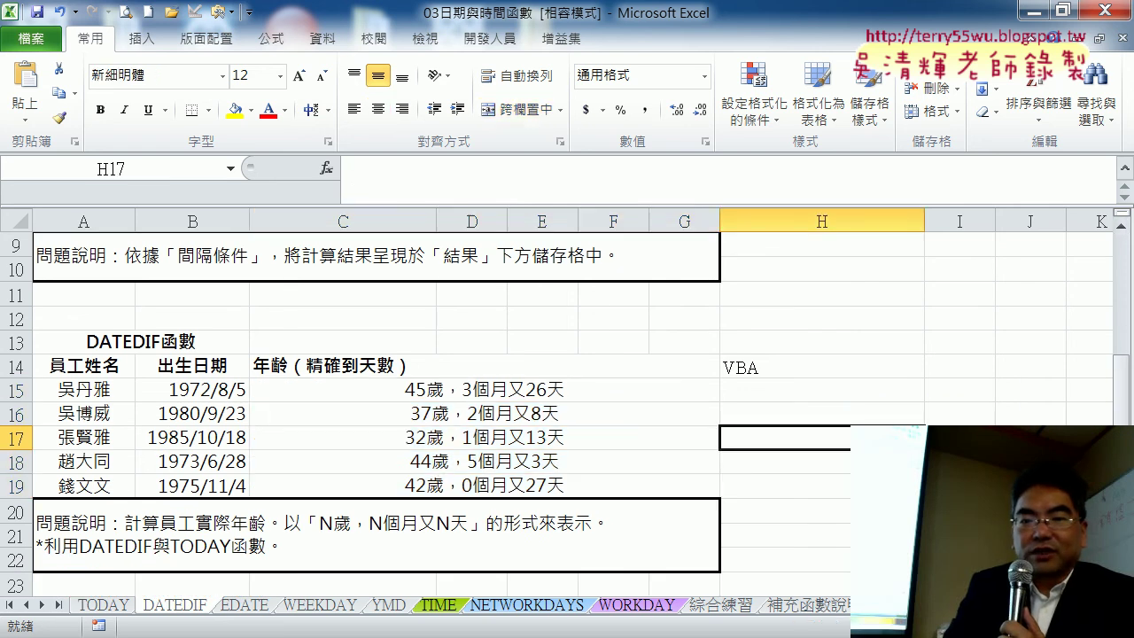
scroll(567, 398, "up", 1)
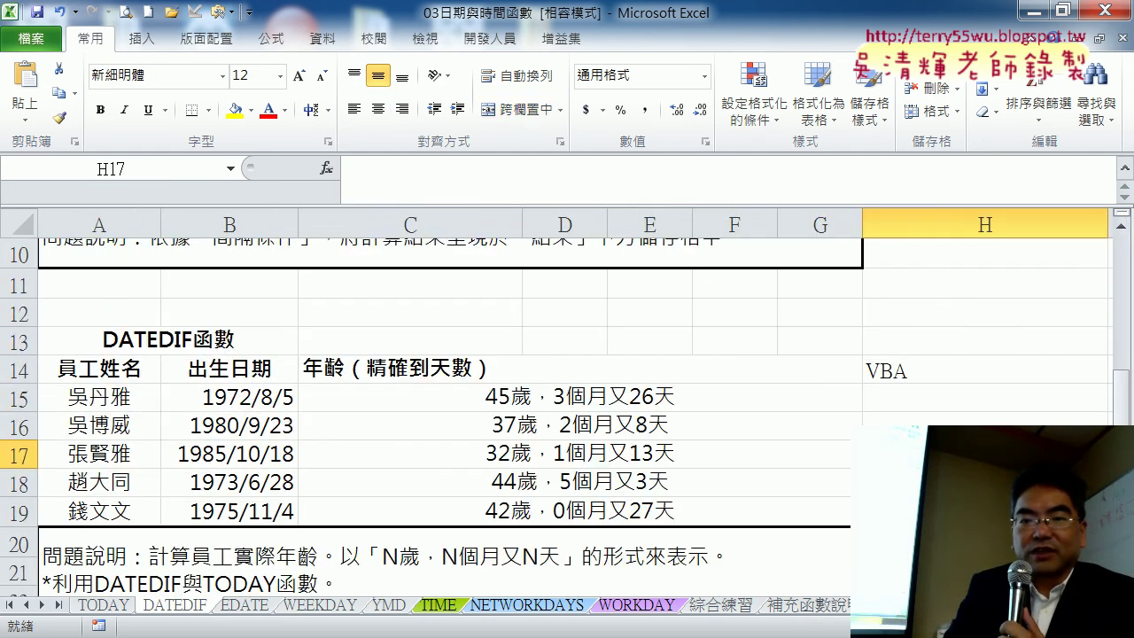
scroll(984, 496, "down", 1)
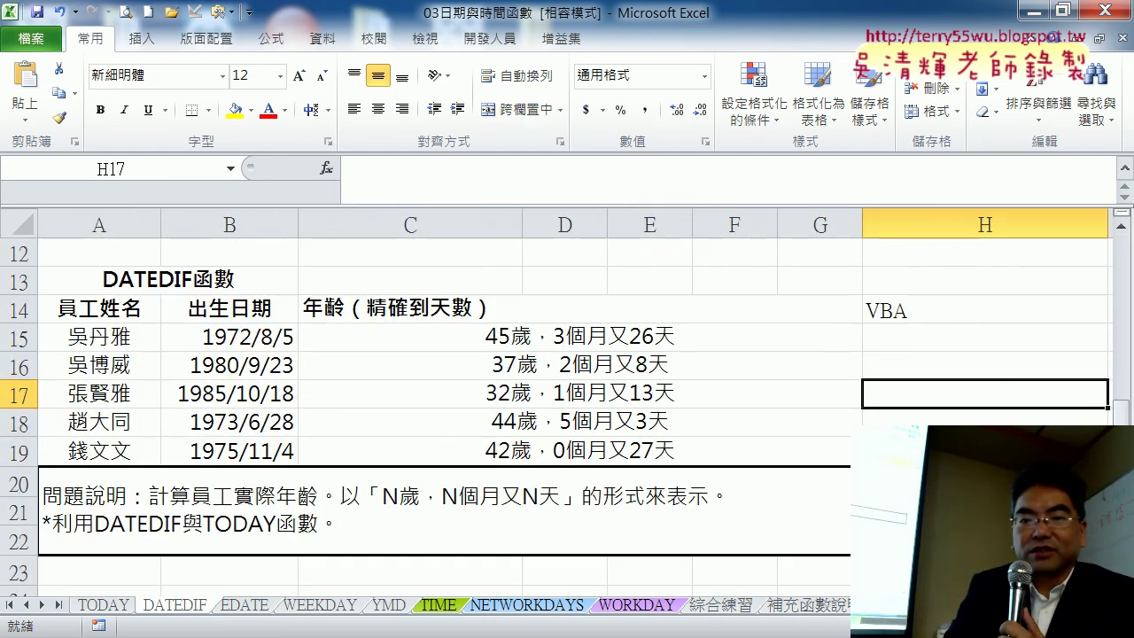
left_click(984, 512)
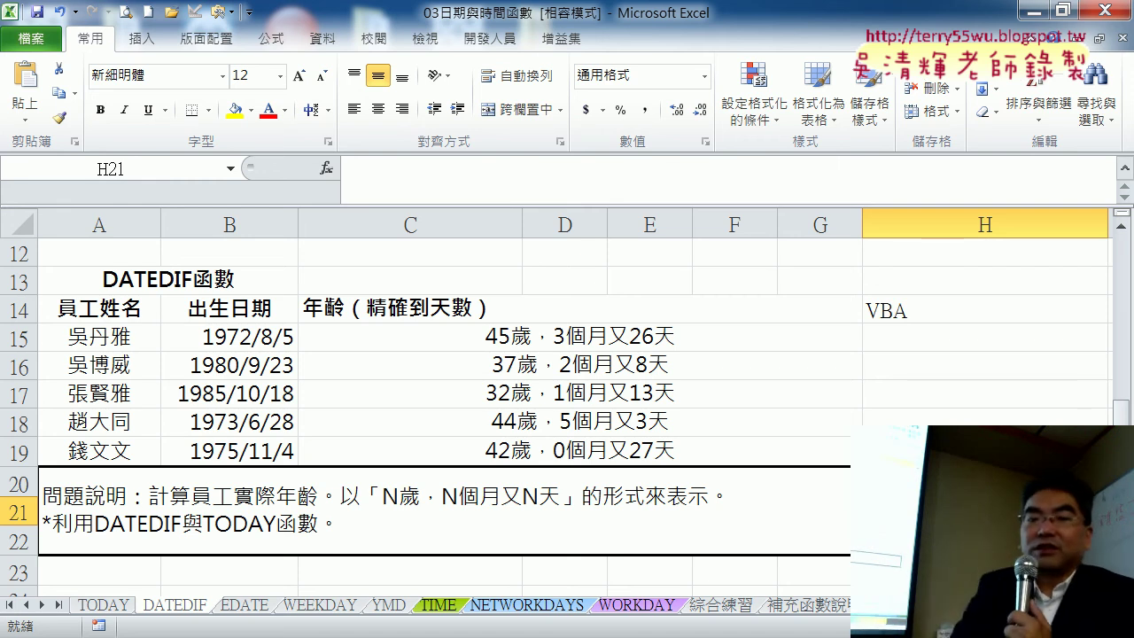
left_click_drag(601, 337, 607, 449)
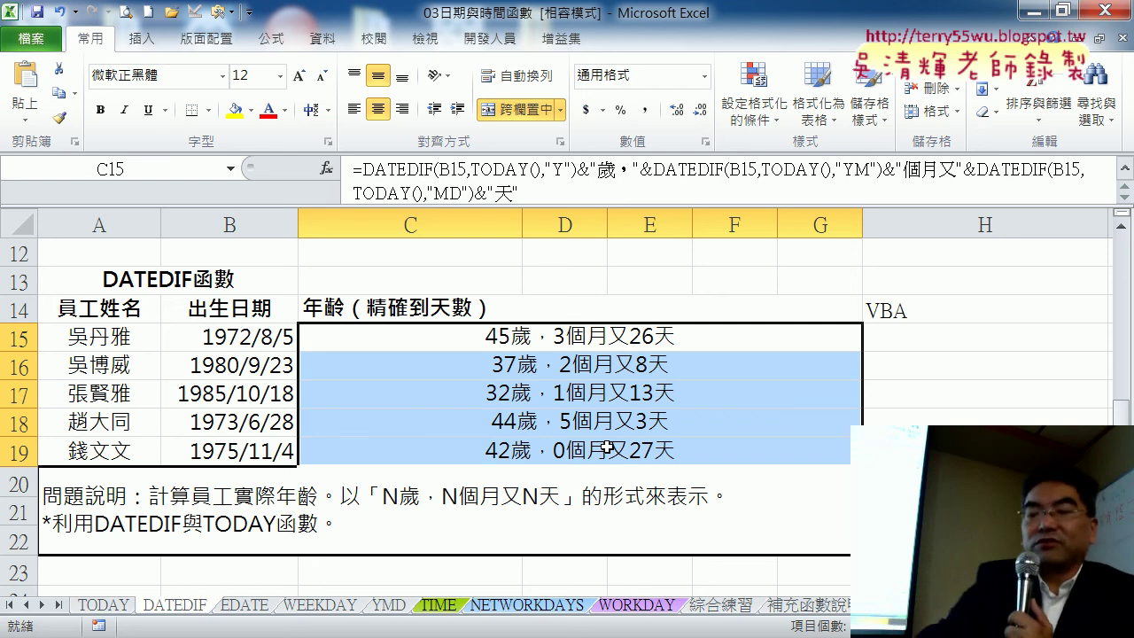
key("Delete")
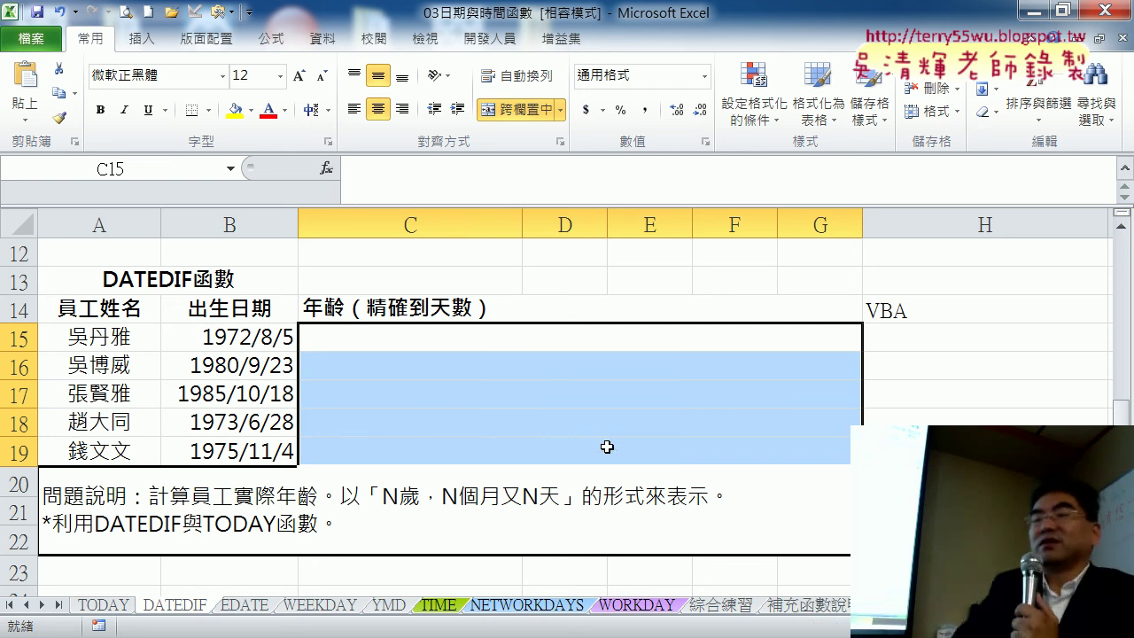
Enter =DATEDIF(B15,TODAY(),"Y") in C15 so it shows 45 whole years
left_click(616, 335)
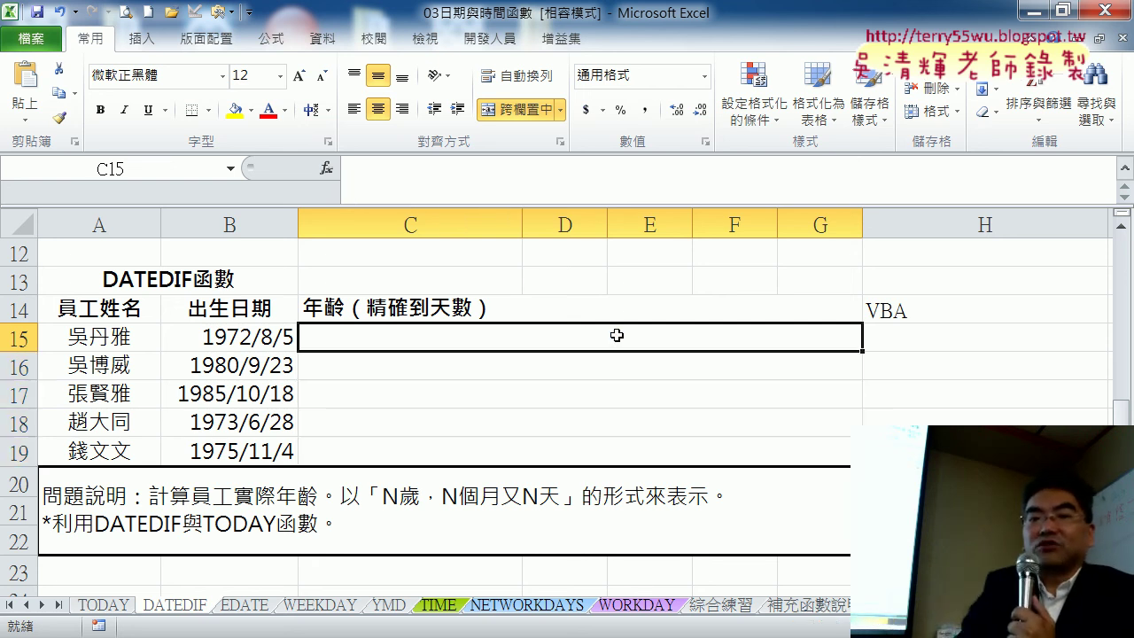
left_click(497, 185)
type("=")
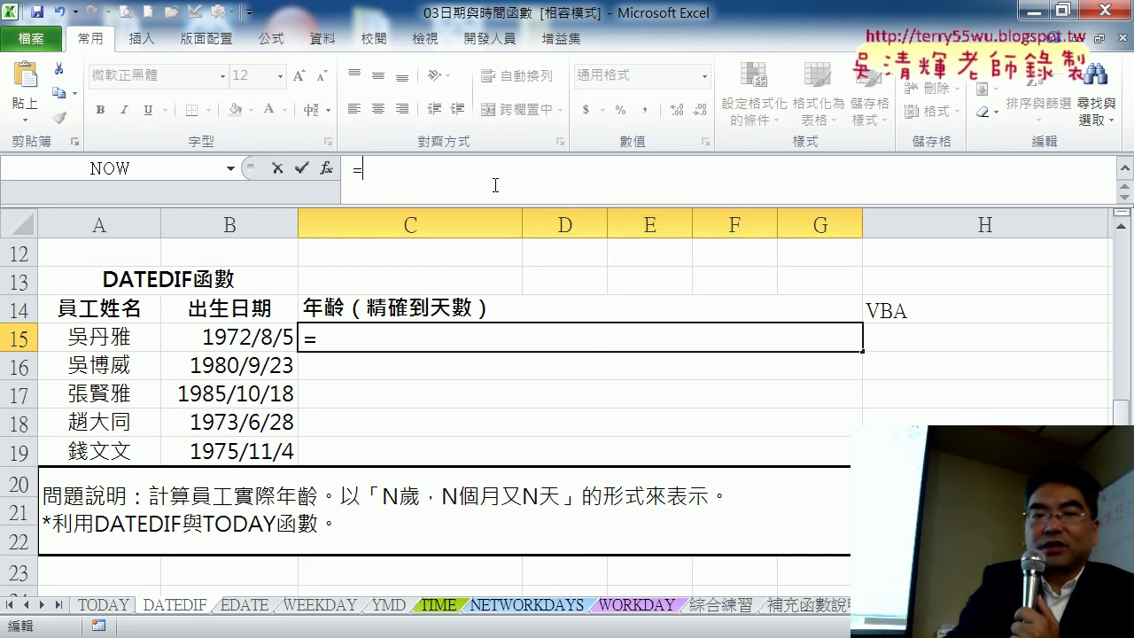
type("dated")
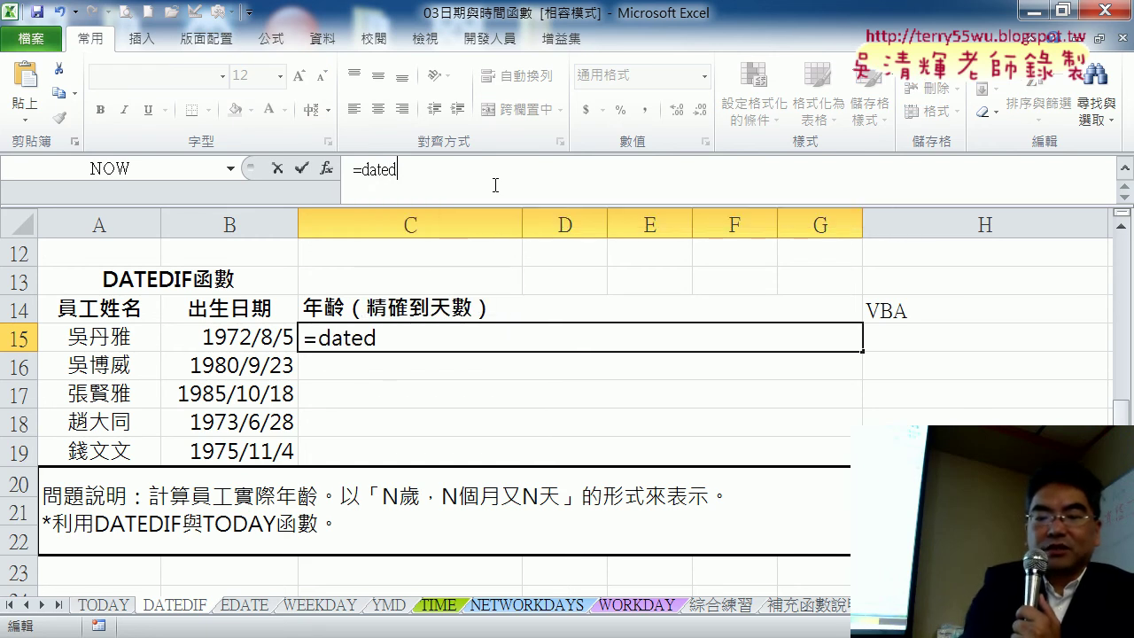
type("if(")
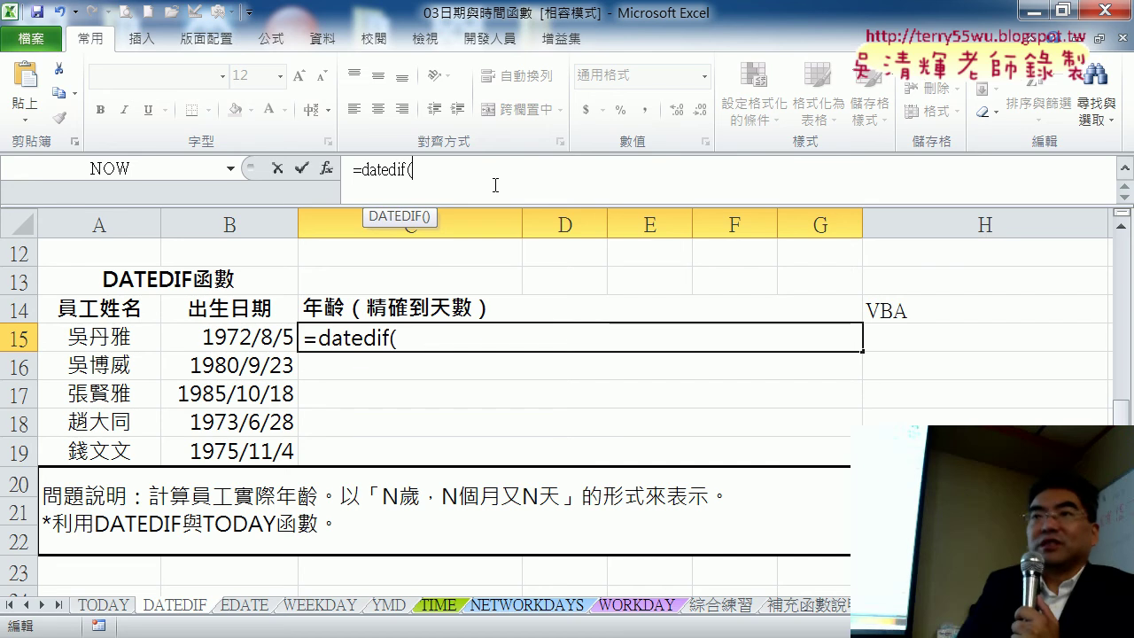
left_click(225, 338)
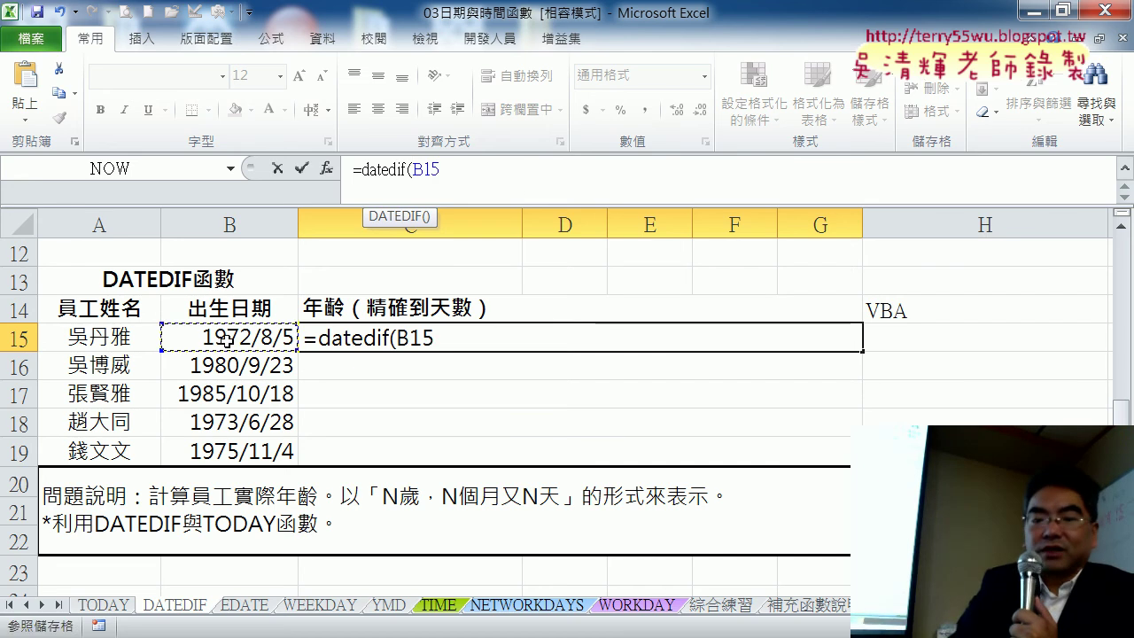
type(",")
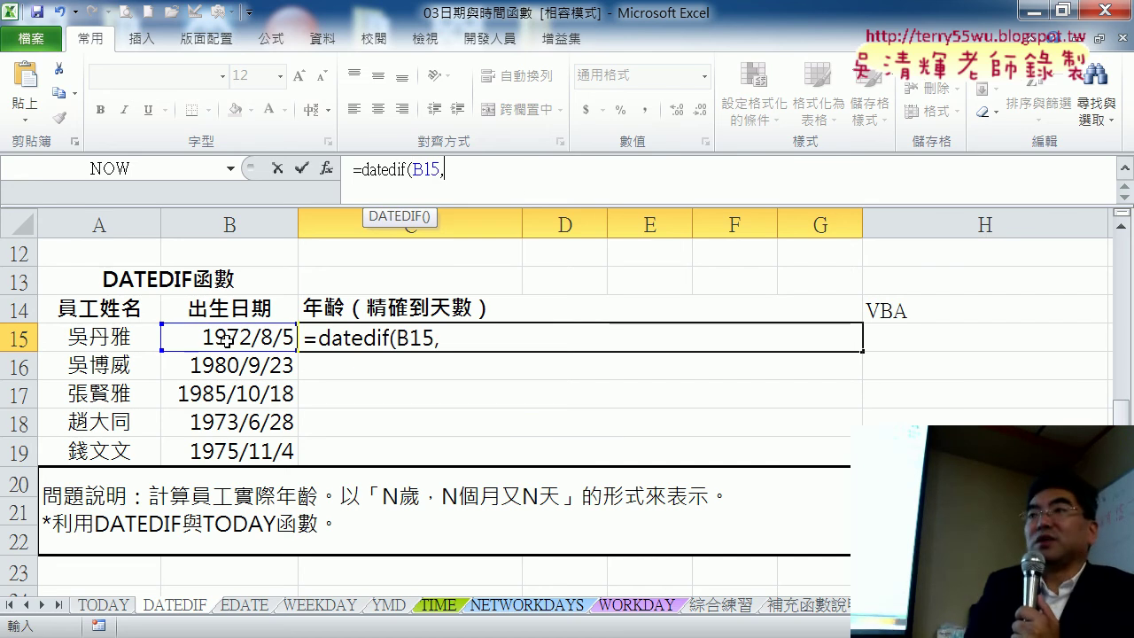
type("to")
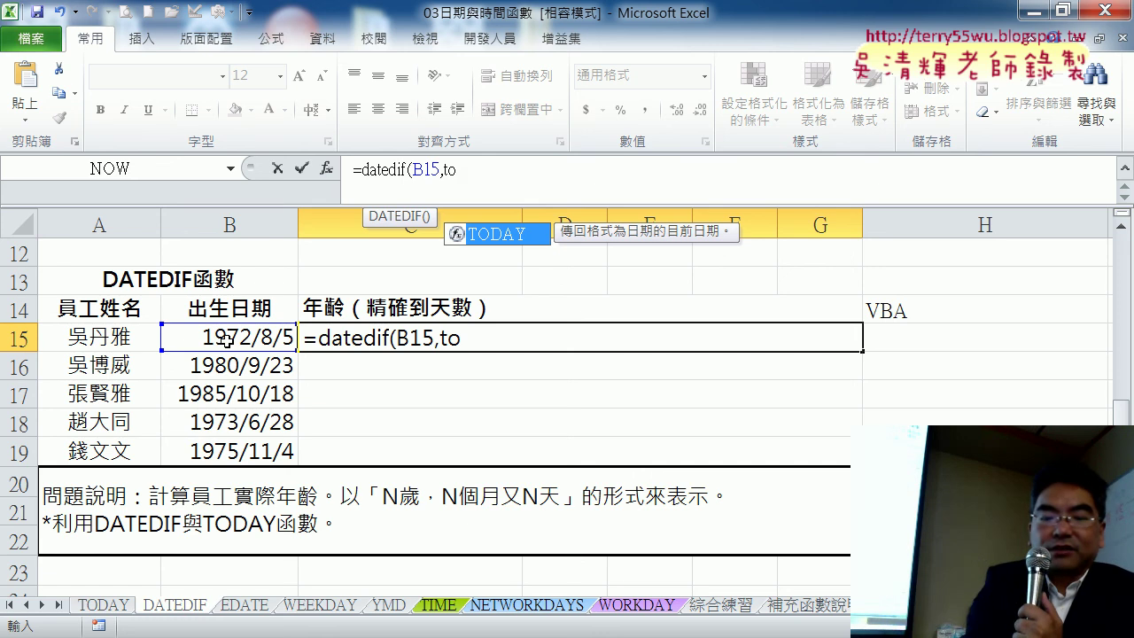
type("day")
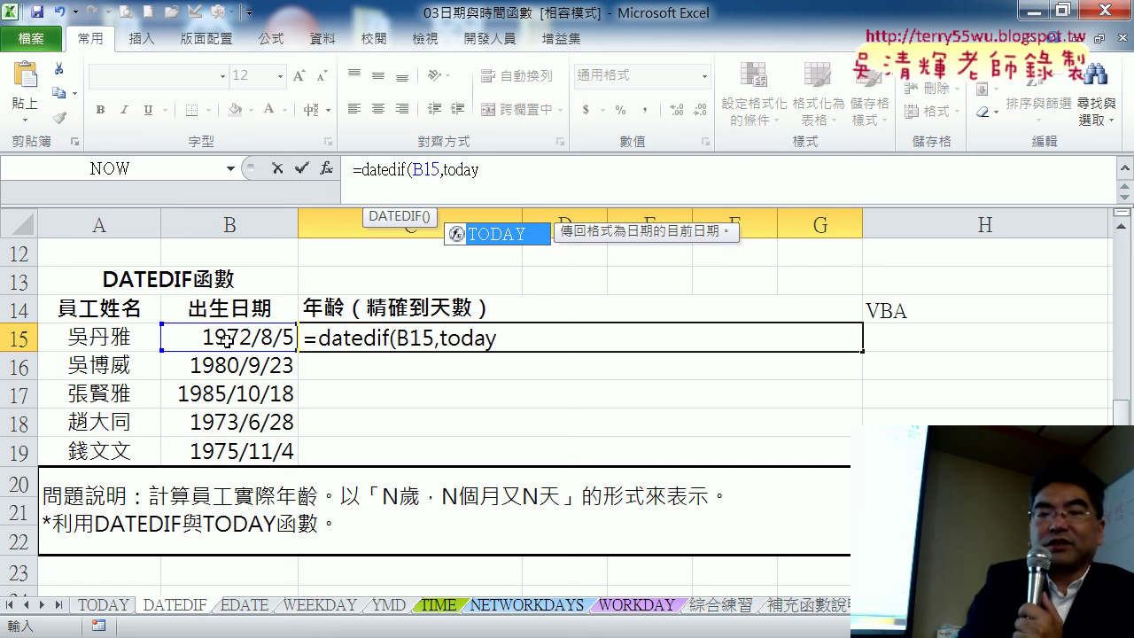
type("(),")
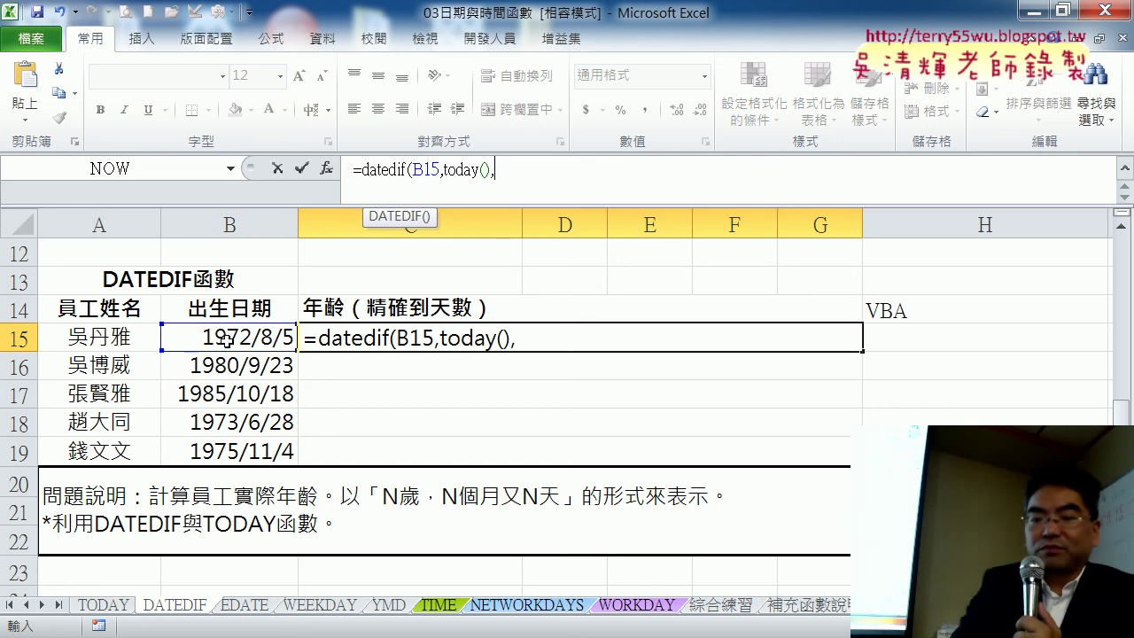
type("\"Y")
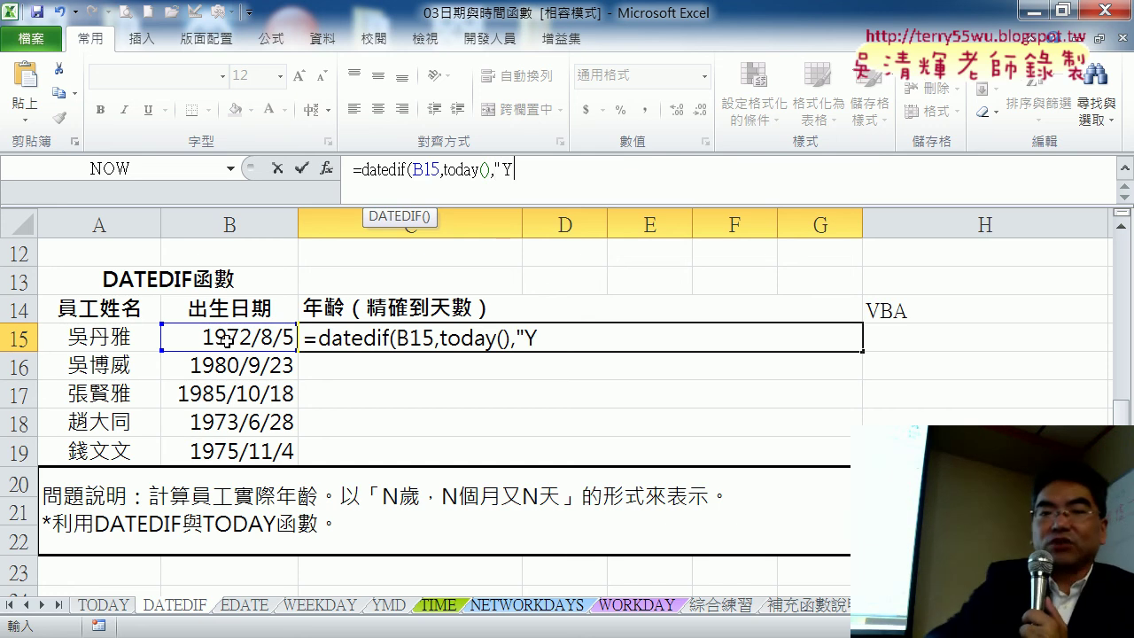
type(")")
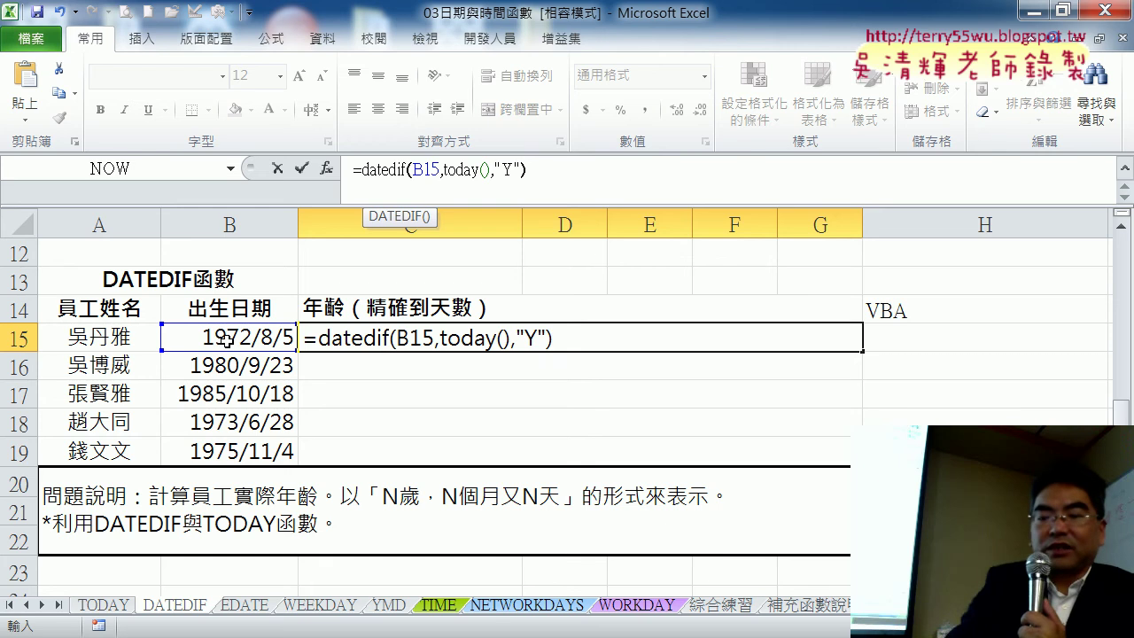
key("Return")
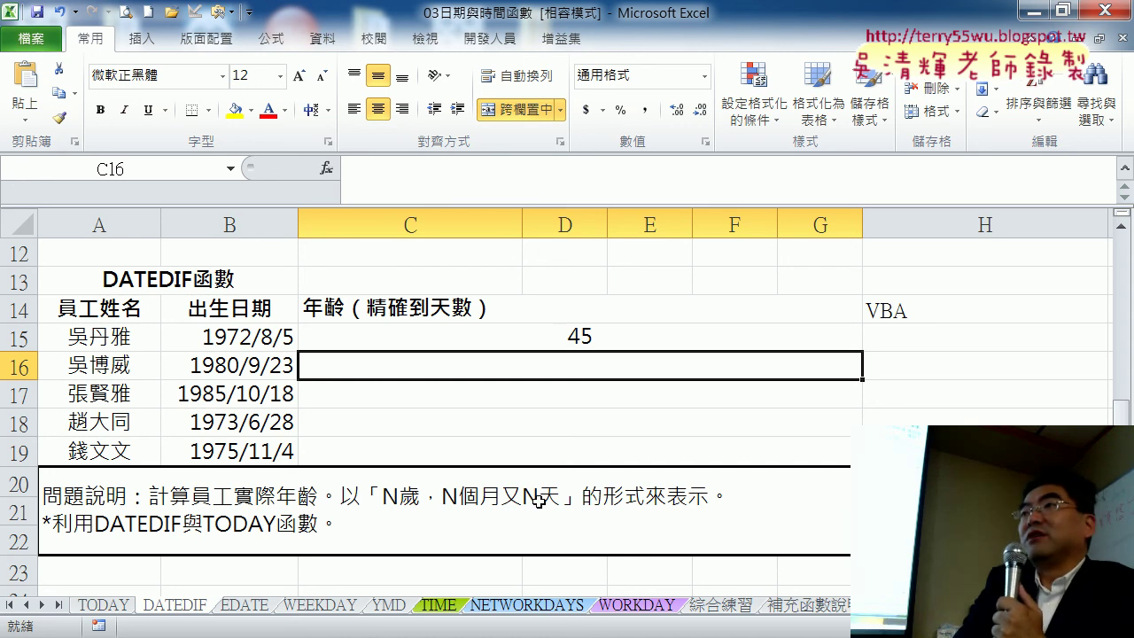
scroll(537, 501, "up", 2)
scroll(538, 501, "up", 1)
scroll(582, 444, "up", 1)
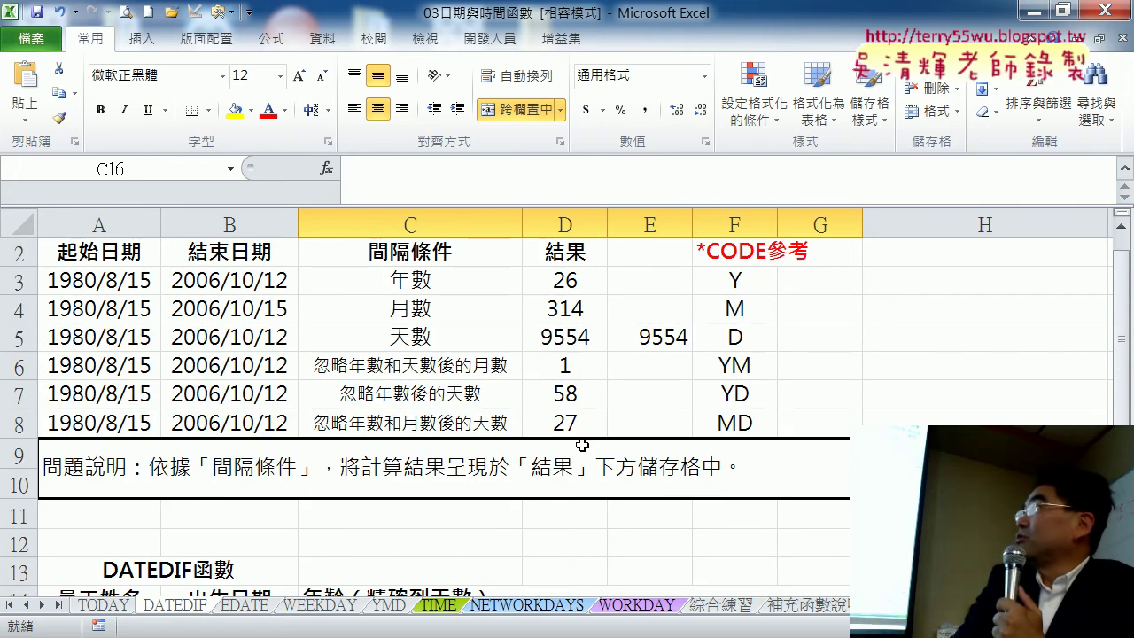
left_click(735, 367)
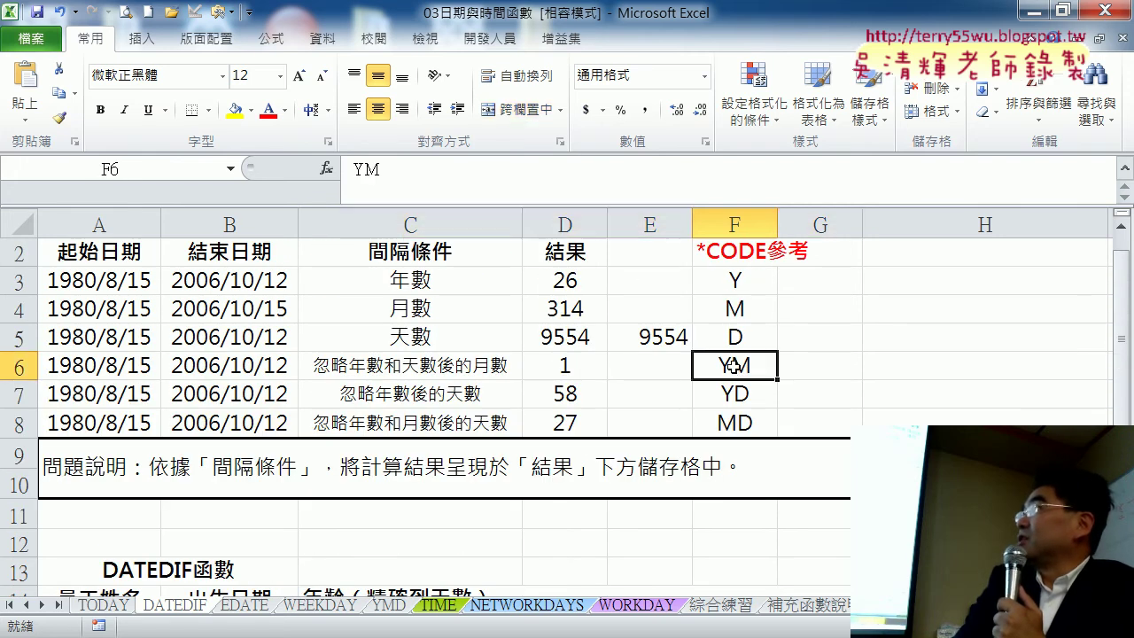
left_click(741, 423)
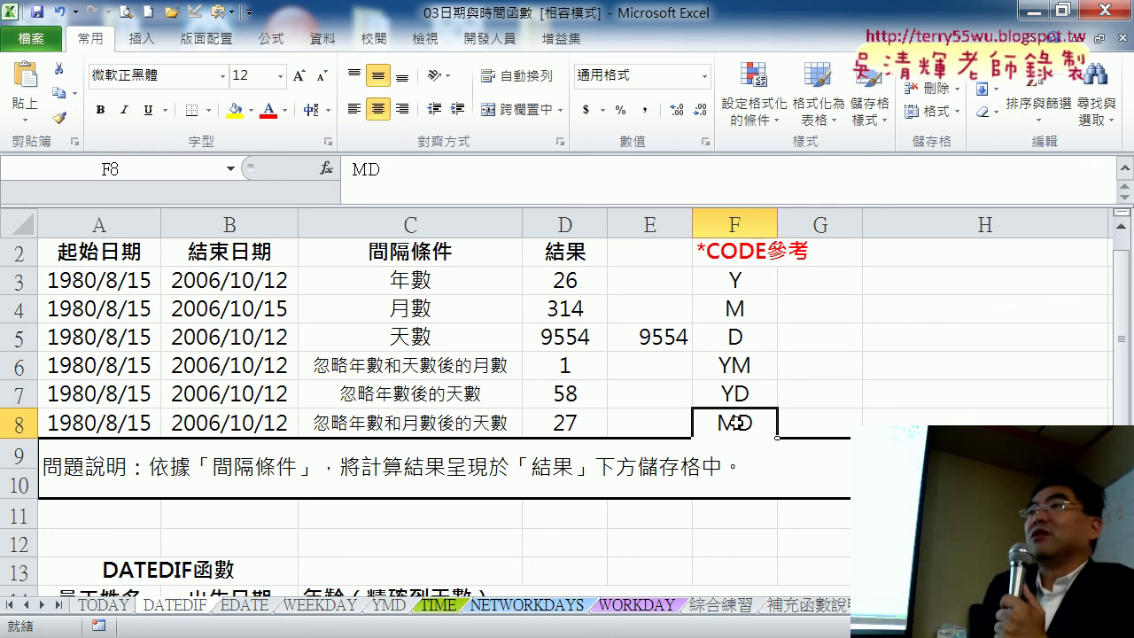
scroll(735, 423, "down", 2)
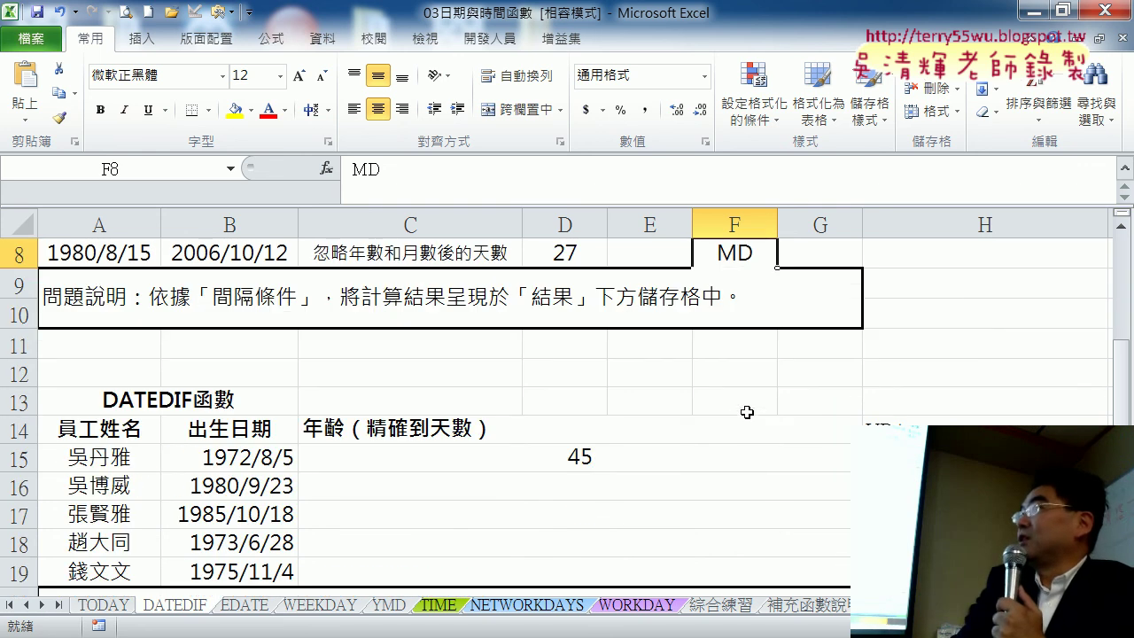
left_click(594, 461)
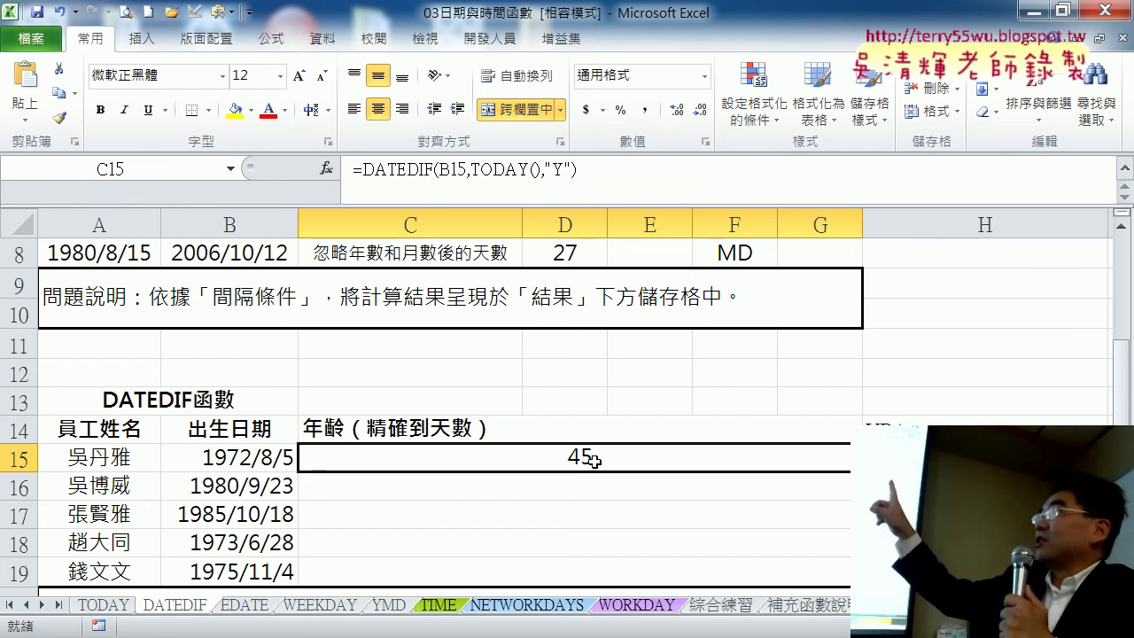
scroll(714, 444, "down", 1)
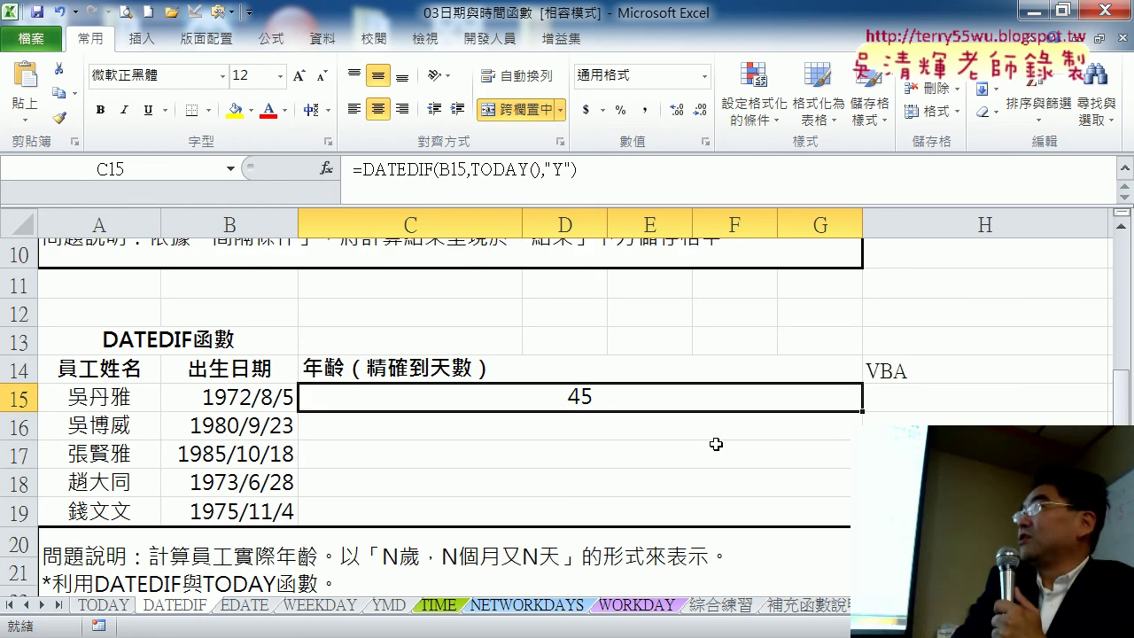
scroll(714, 445, "down", 1)
double_click(387, 495)
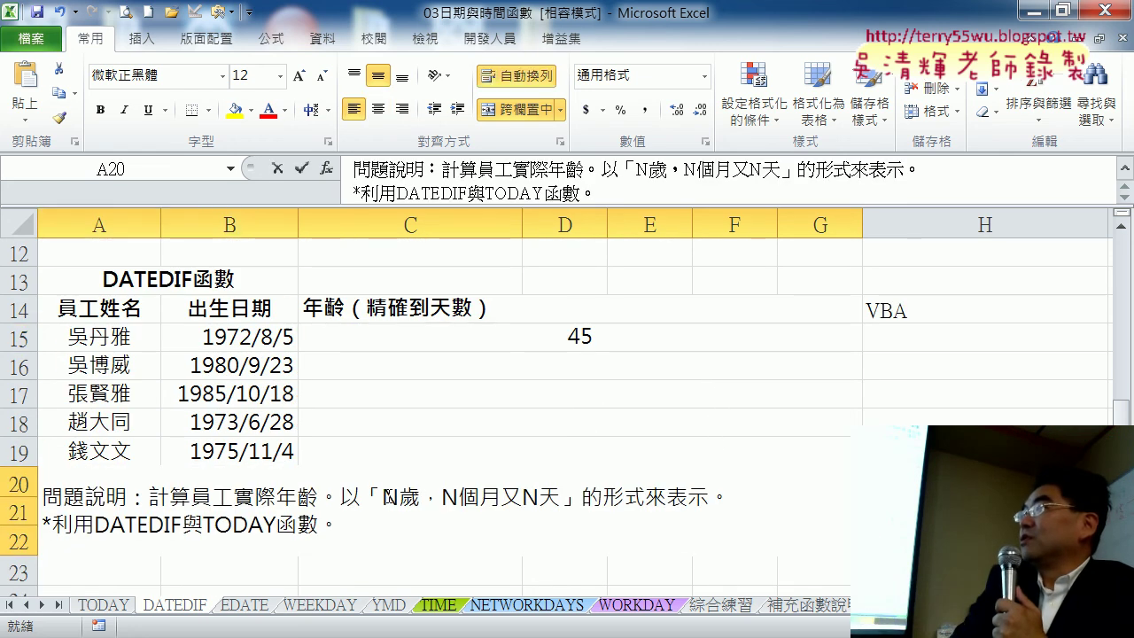
left_click_drag(399, 497, 561, 497)
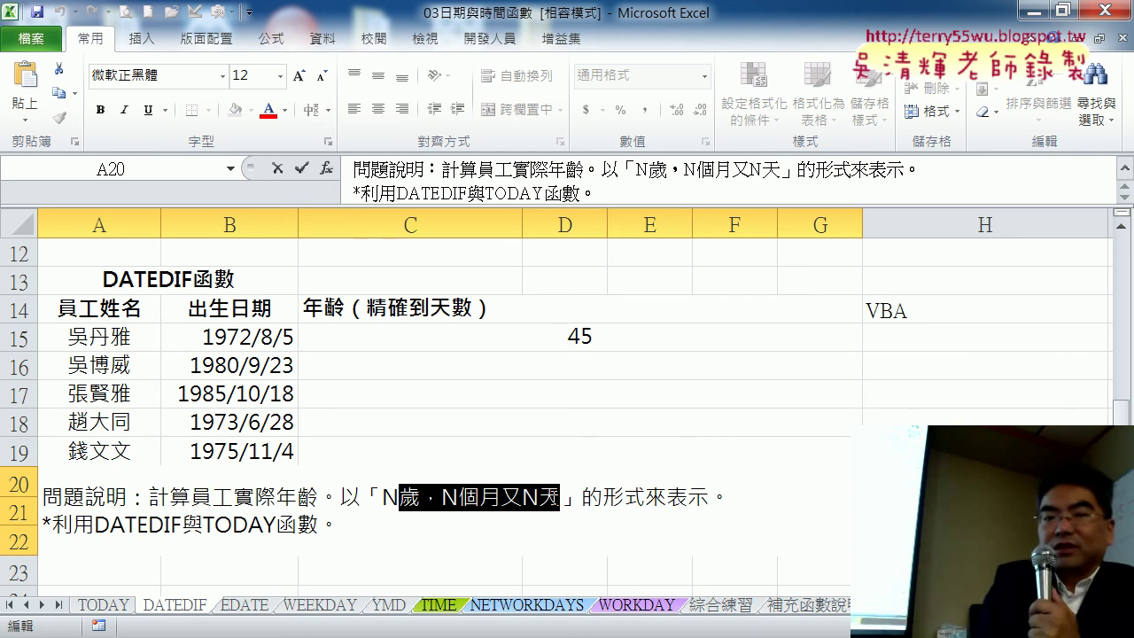
Append &"歲，N個月又N天" to C15's DATEDIF years formula so it reads 45歲，N個月又N天
left_click(528, 340)
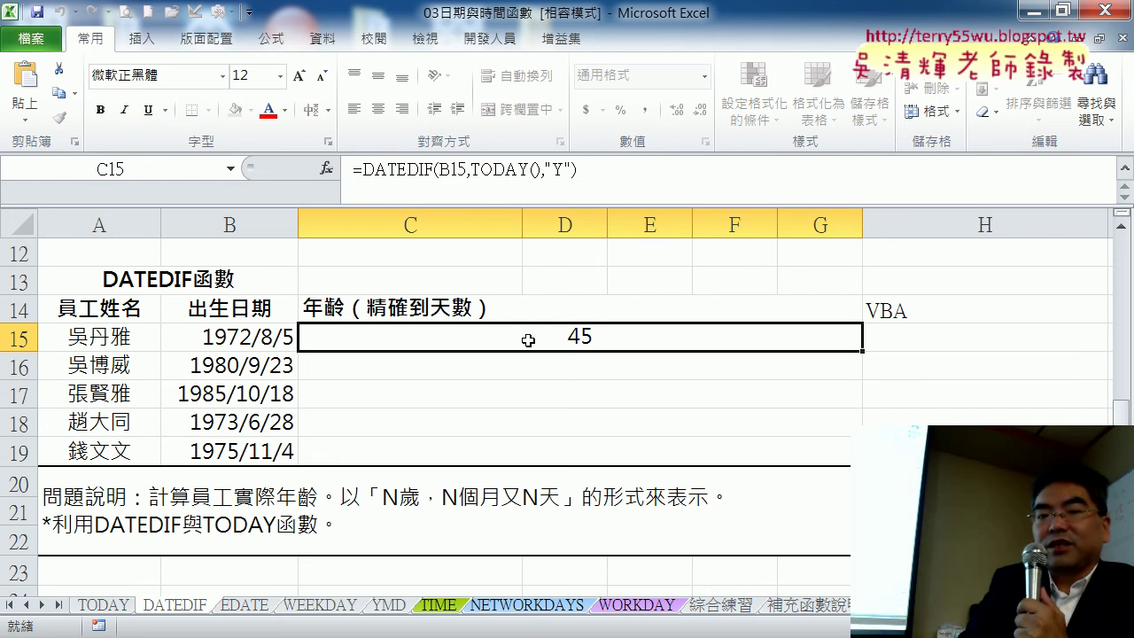
left_click(596, 170)
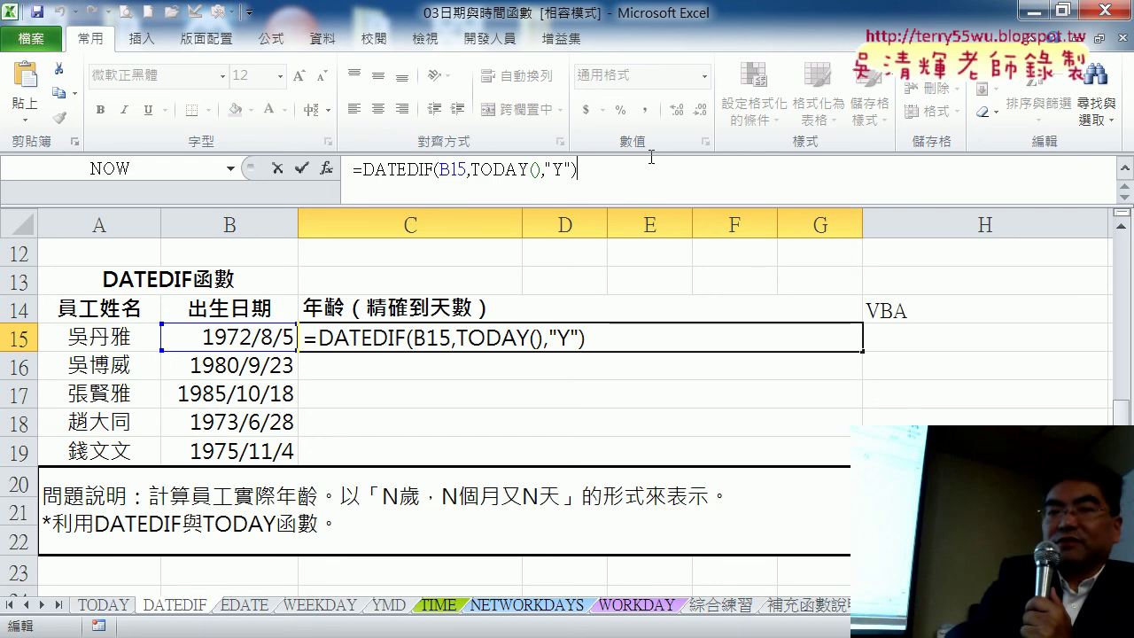
type("&")
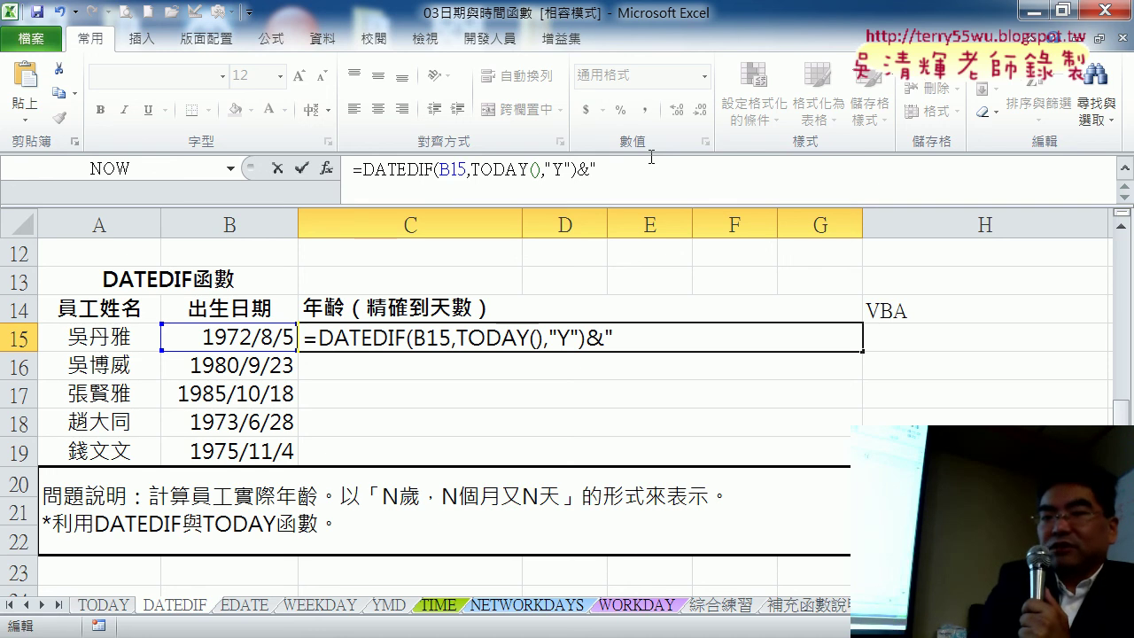
type("歲，N個月又N天")
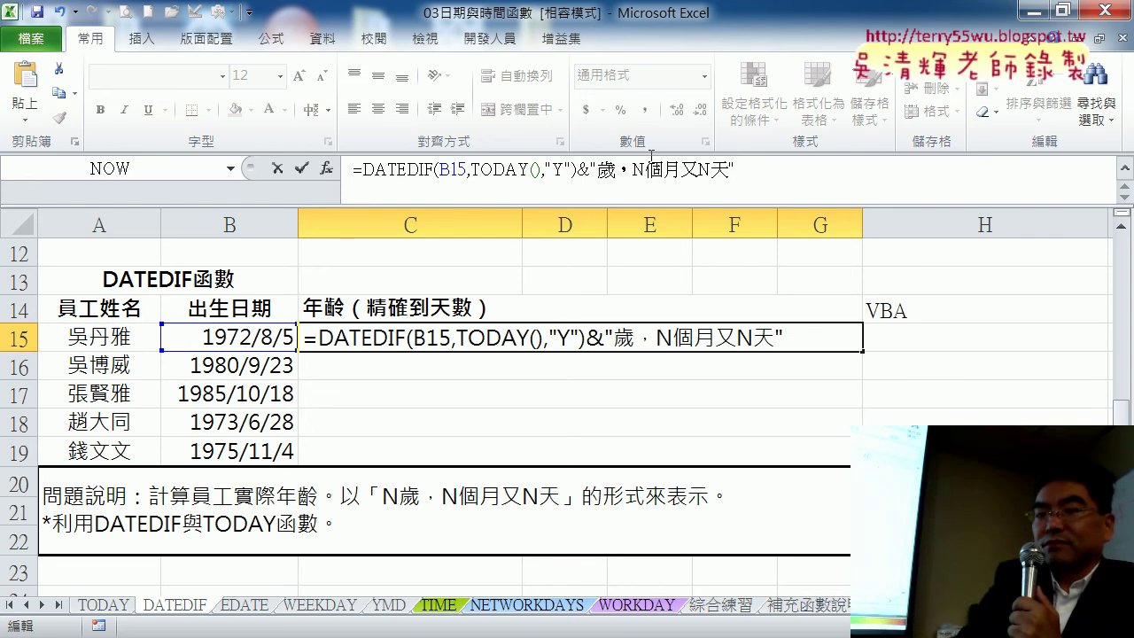
key("Return")
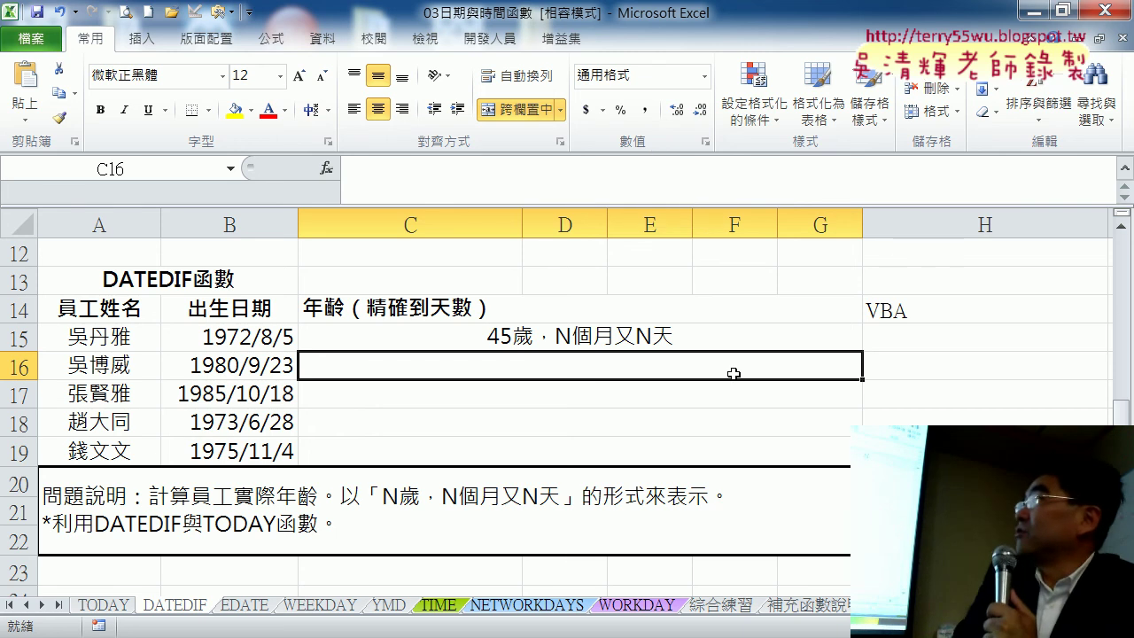
left_click(608, 342)
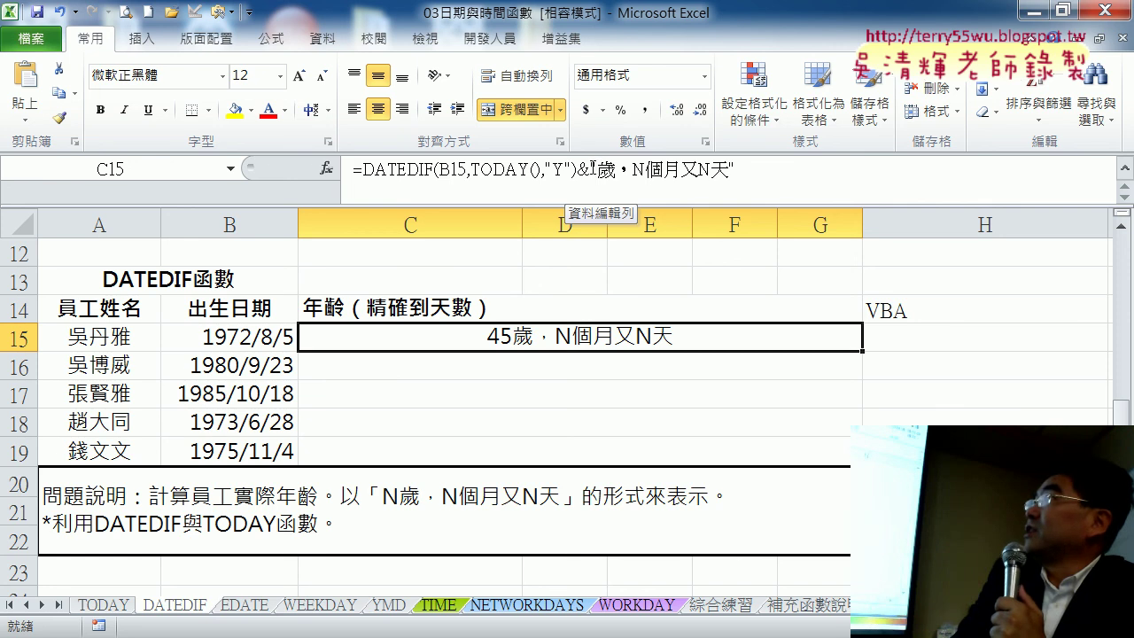
Copy the DATEDIF years calculation and paste it in place of the months N in C15's formula
left_click_drag(592, 169, 737, 169)
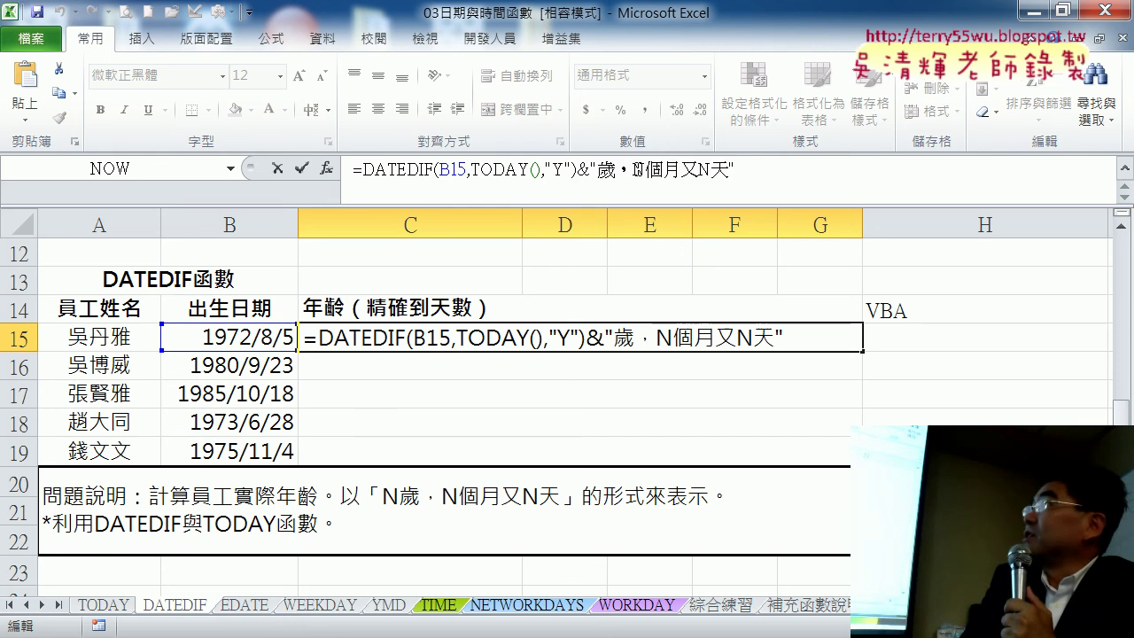
left_click_drag(645, 168, 632, 169)
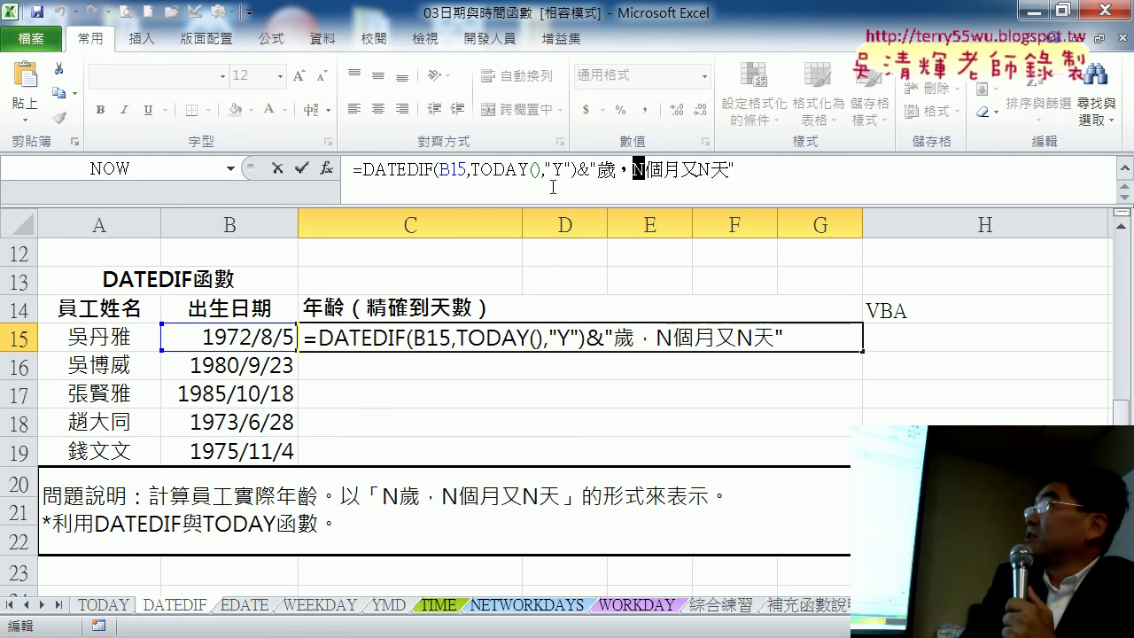
left_click_drag(367, 166, 574, 163)
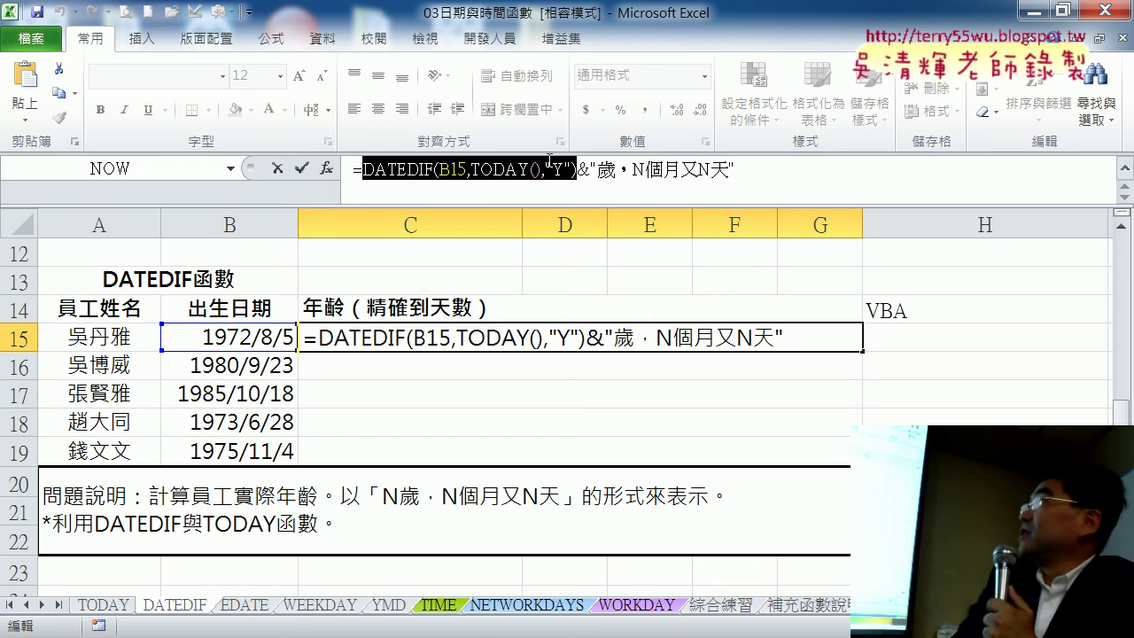
left_click_drag(631, 169, 644, 170)
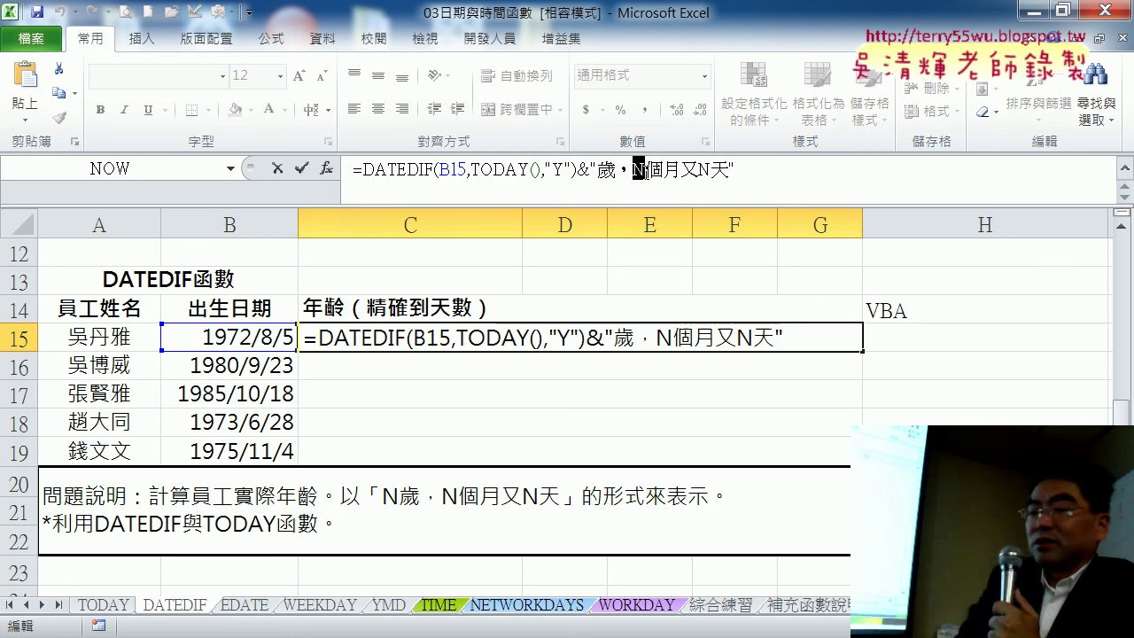
type("\"\"")
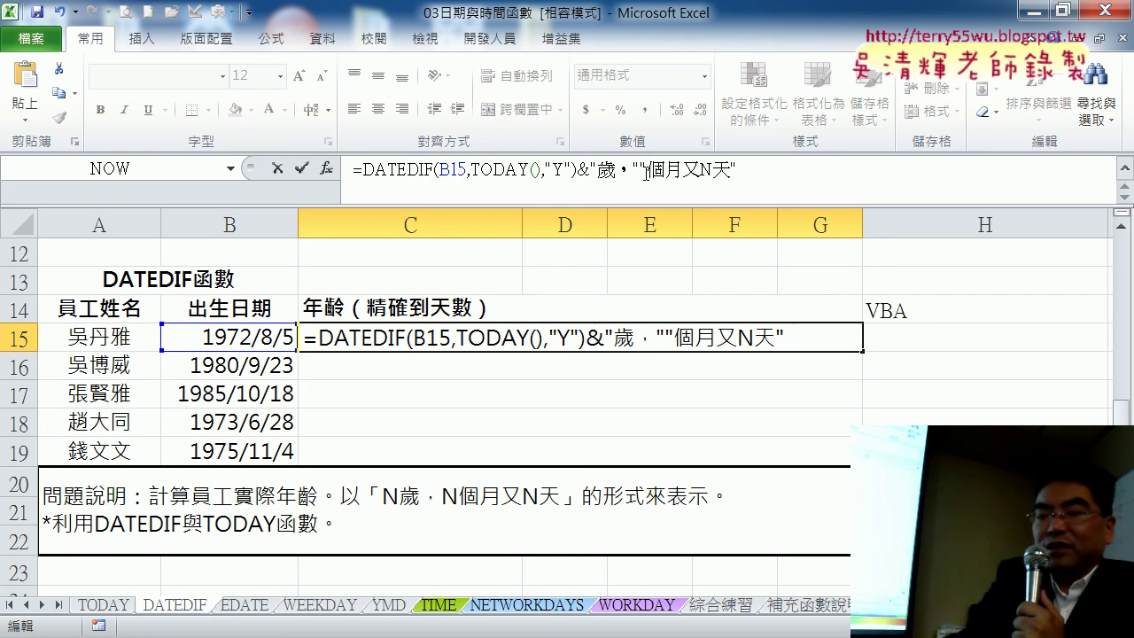
type("&&")
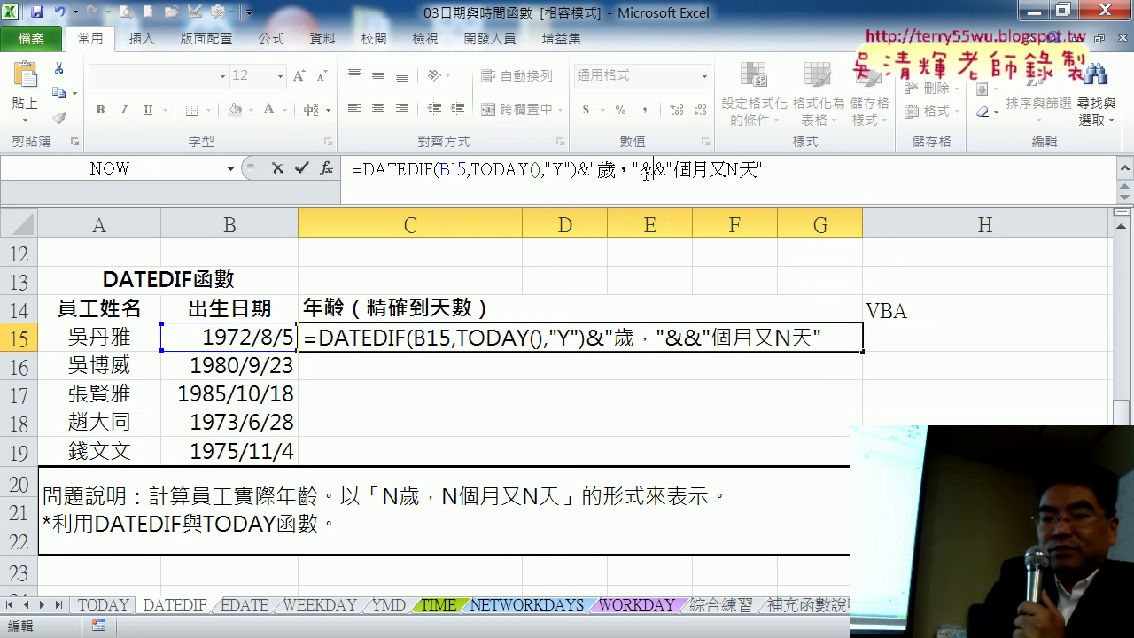
type("DATEDIF(B15,TODAY(),\"Y\")")
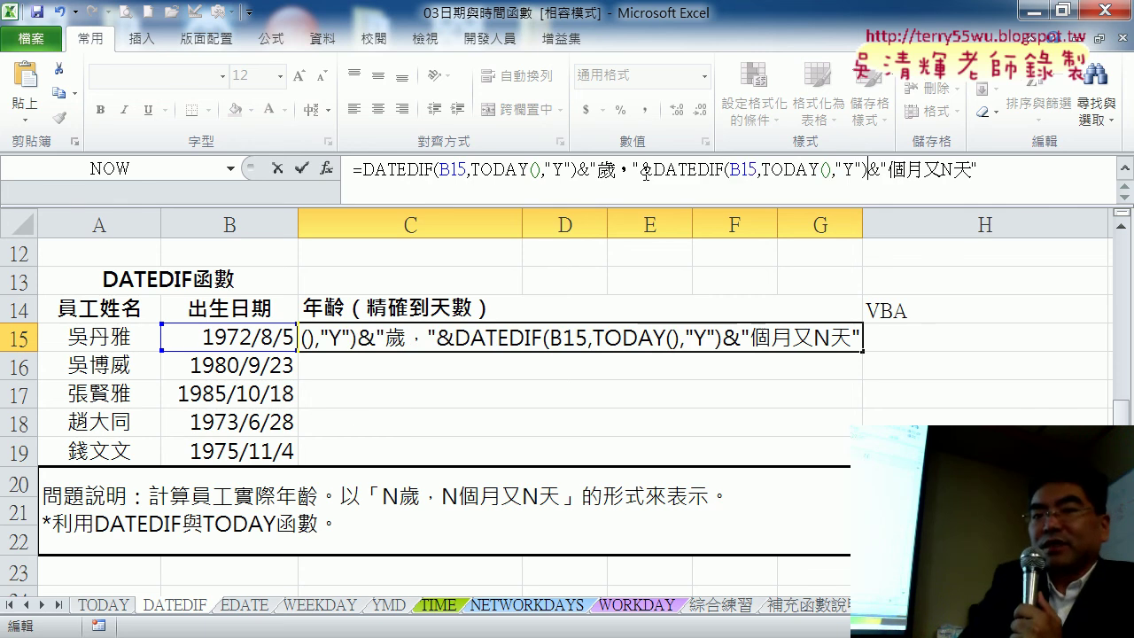
Change the pasted DATEDIF unit to "YM" and confirm, so C15 reads 45歲，3個月又N天
left_click(855, 168)
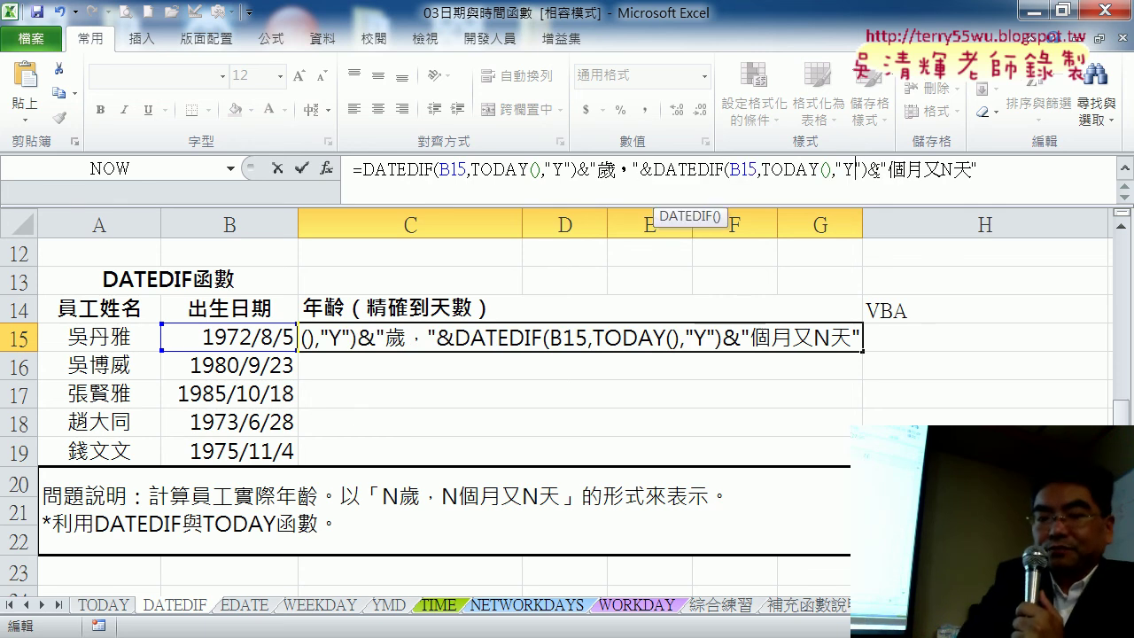
type("M")
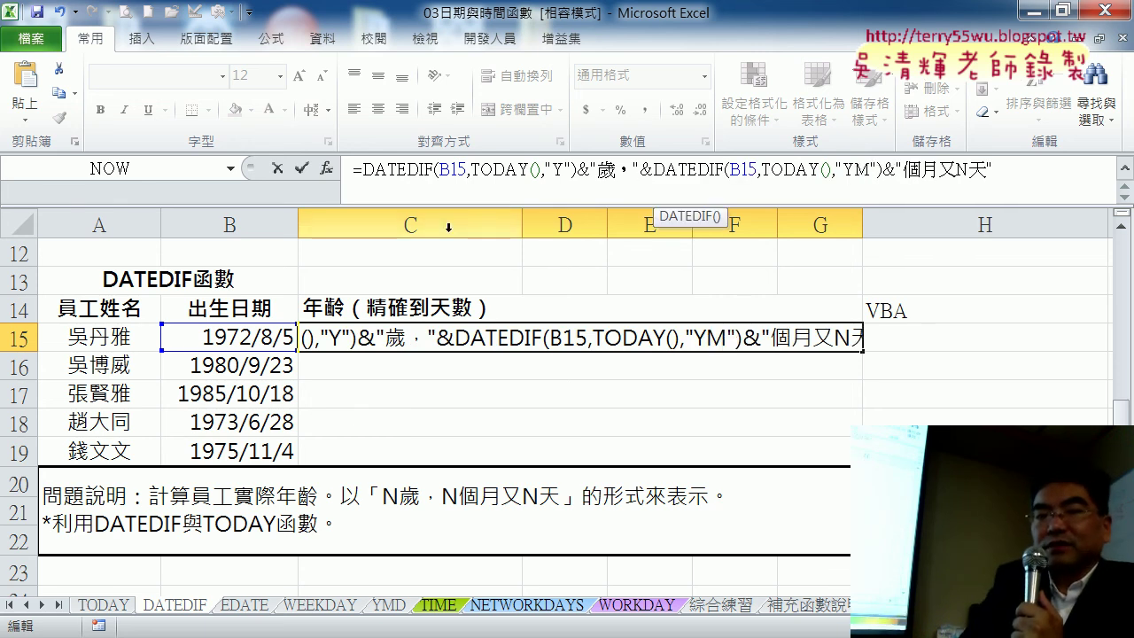
left_click(302, 169)
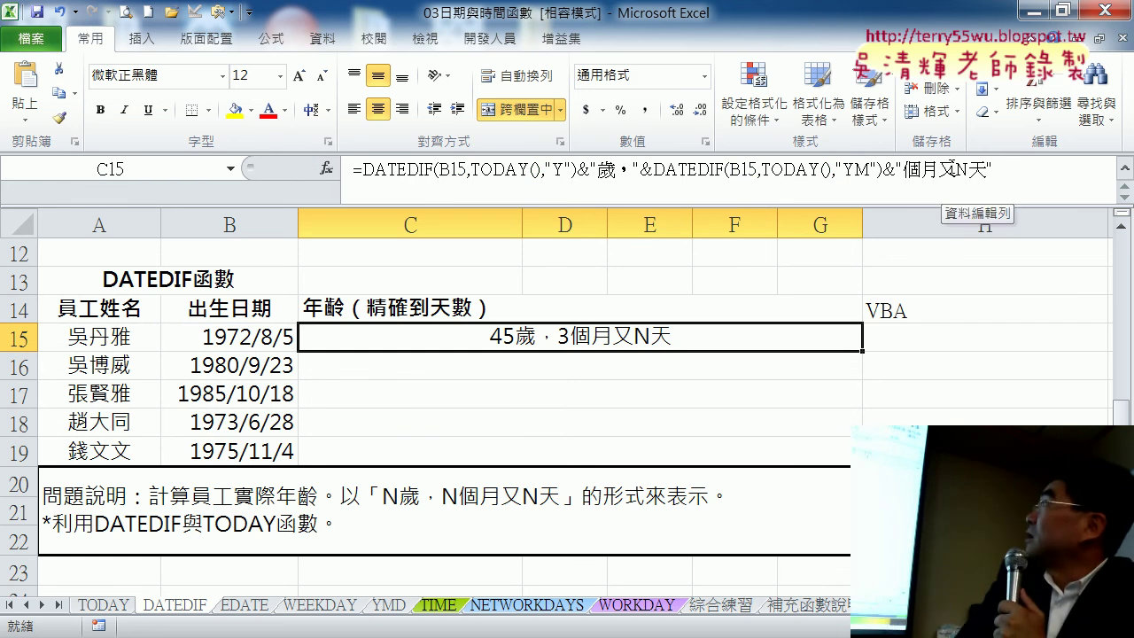
left_click_drag(955, 168, 968, 176)
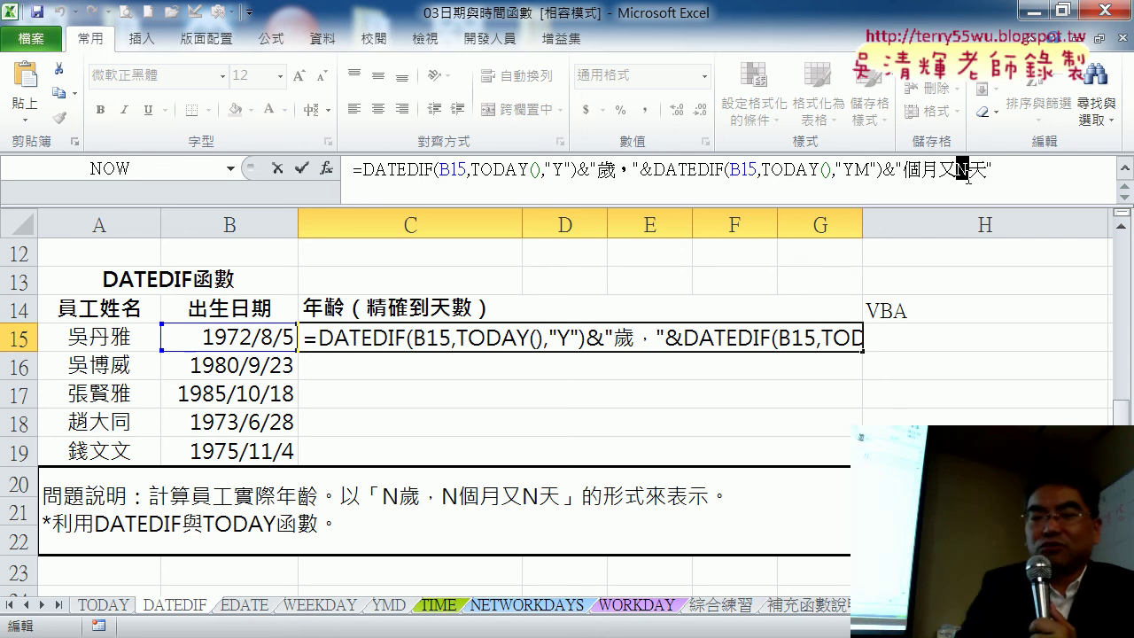
Replace the days N with DATEDIF(B15,TODAY(),"MD") so C15 reads 45歲，3個月又26天
type("\"個月又\"")
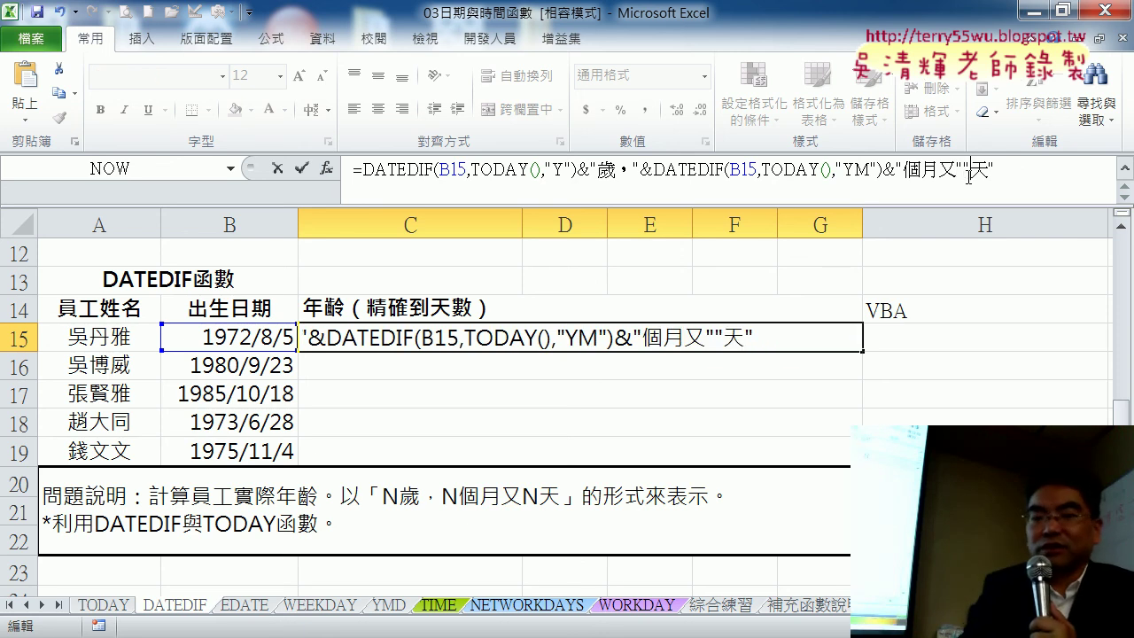
type("&")
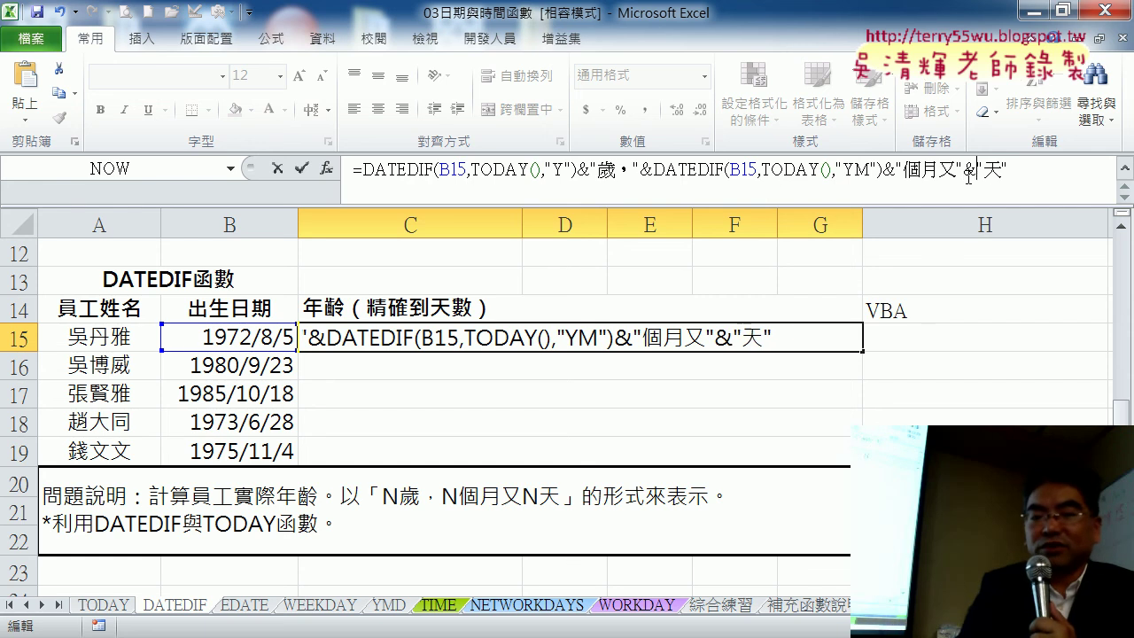
type("&")
type("DATEDIF(B15,TODAY(),\"Y\")")
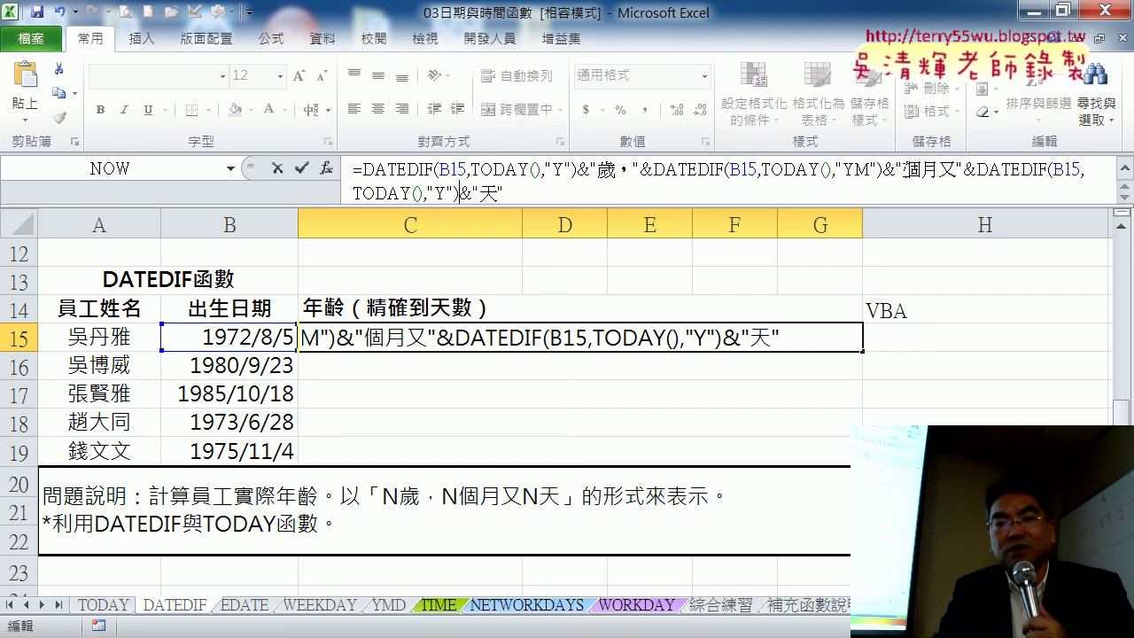
double_click(439, 194)
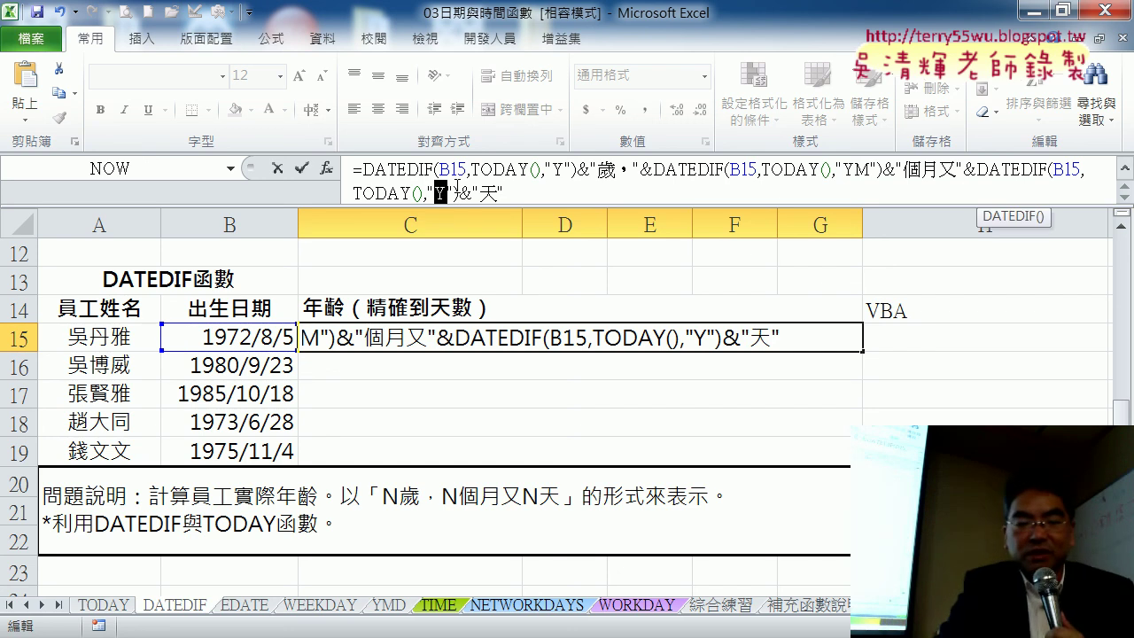
type("MD")
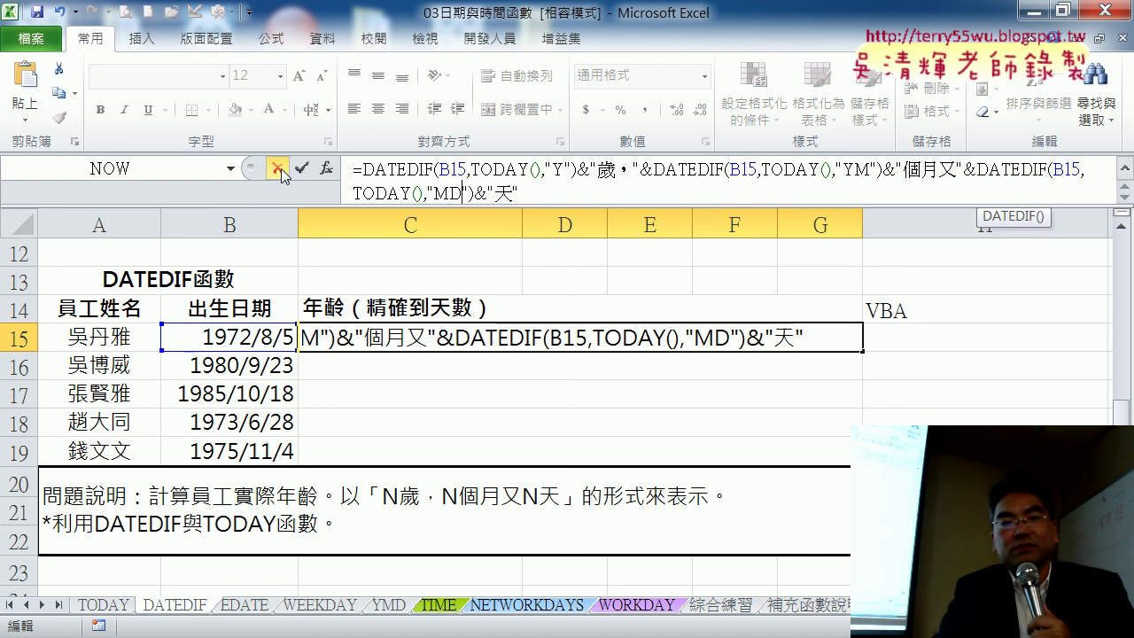
left_click(303, 169)
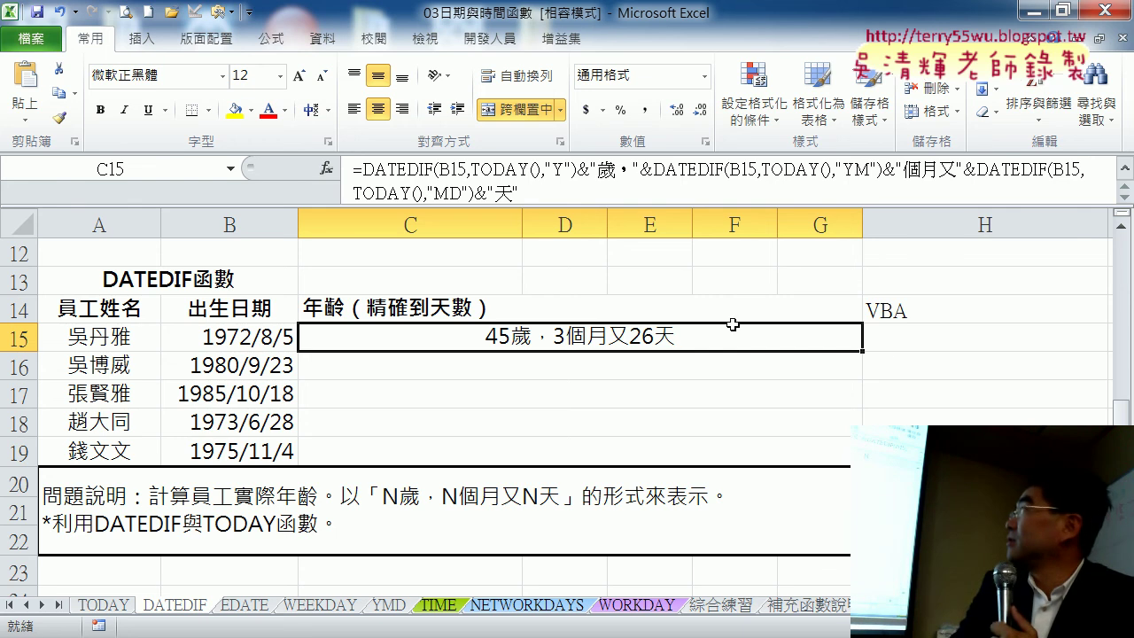
Fill C15's exact-age formula down to C19, then switch to the PowerPoint presentation
left_click_drag(864, 351, 841, 469)
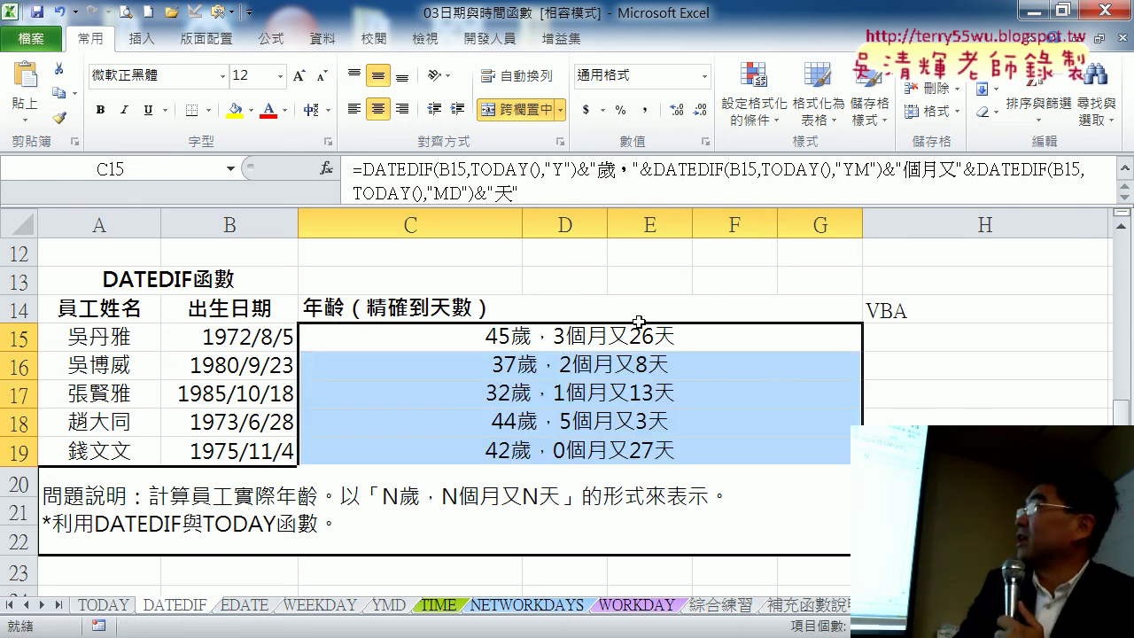
left_click(593, 335)
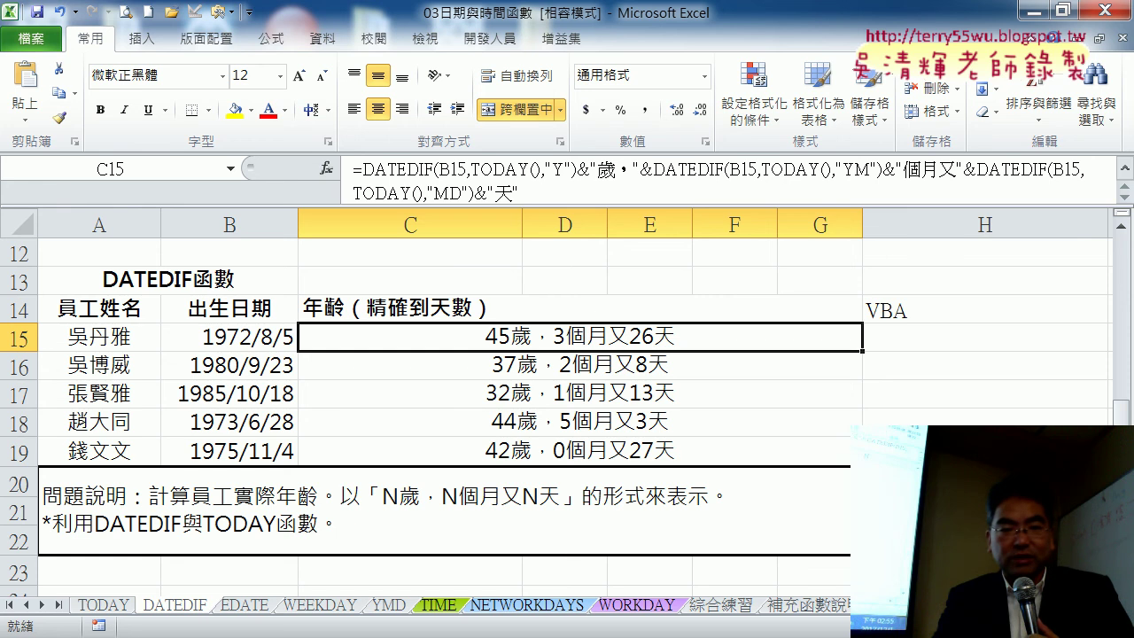
left_click(435, 577)
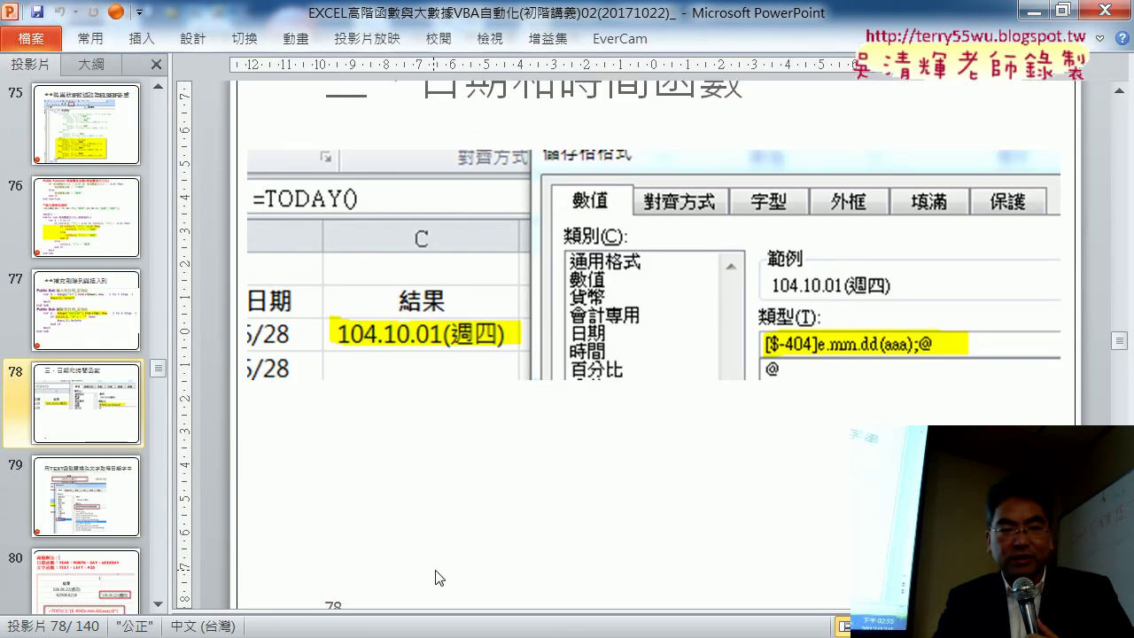
Scroll through the slides to slide 81, 計算員工實際年齡, showing the formula and its VBA macros
scroll(435, 577, "down", 1)
scroll(435, 578, "down", 2)
scroll(435, 577, "down", 2)
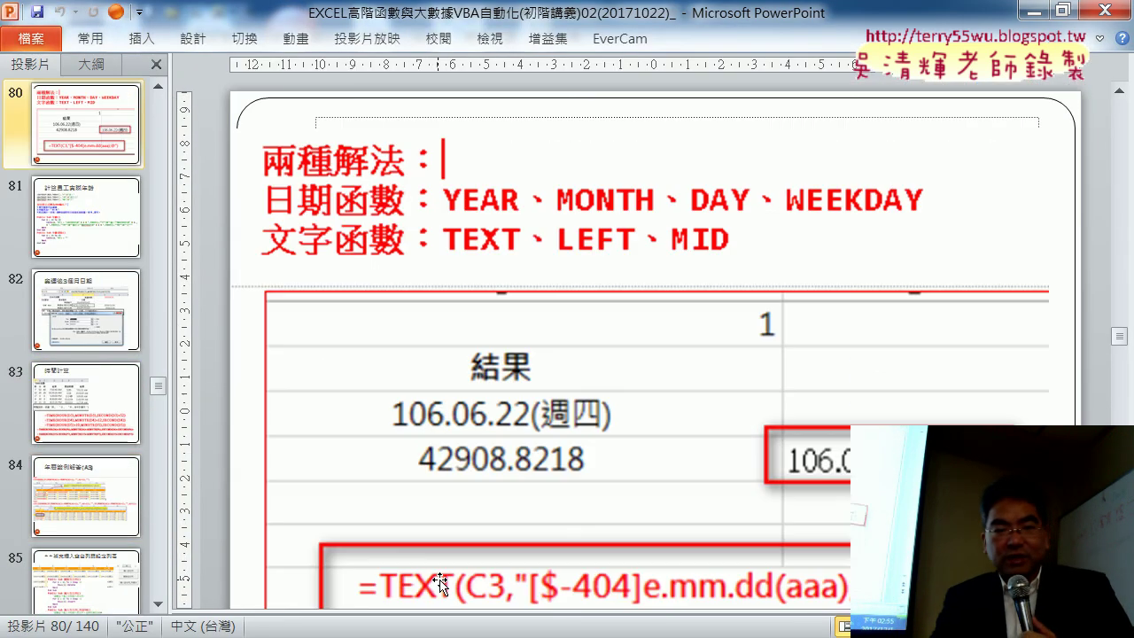
scroll(440, 583, "down", 3)
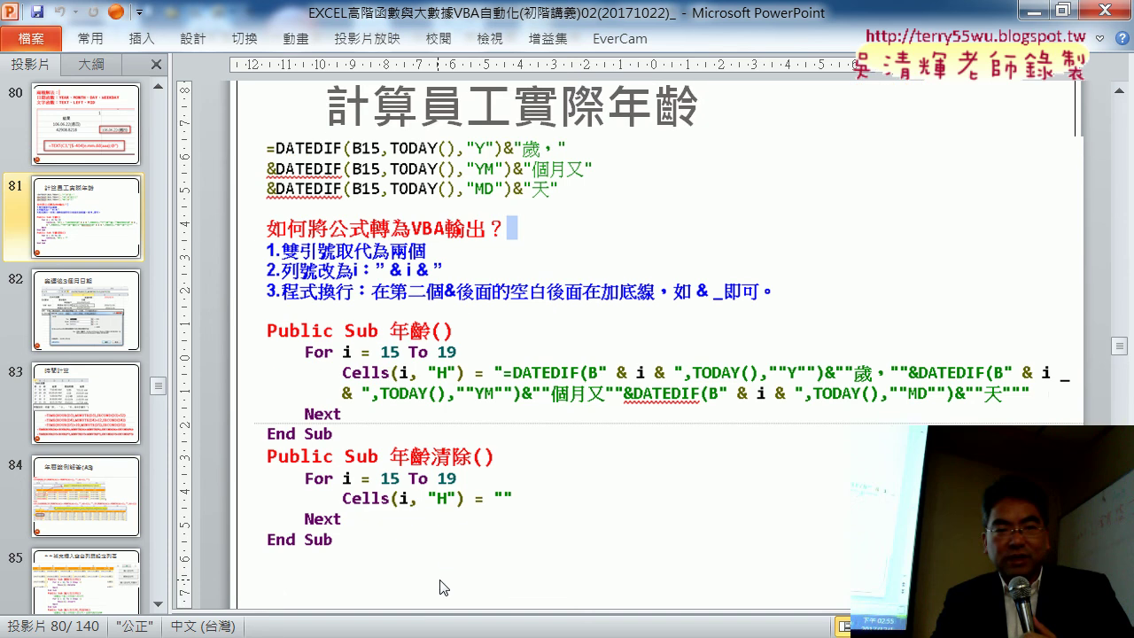
scroll(443, 588, "down", 1)
scroll(443, 587, "up", 1)
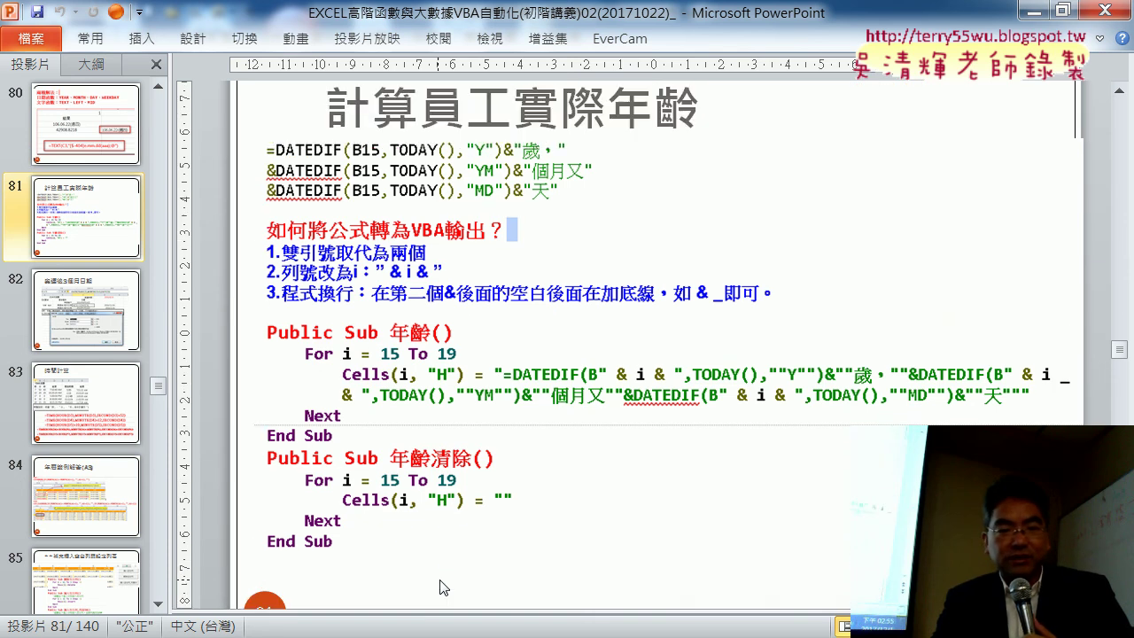
scroll(443, 587, "down", 1)
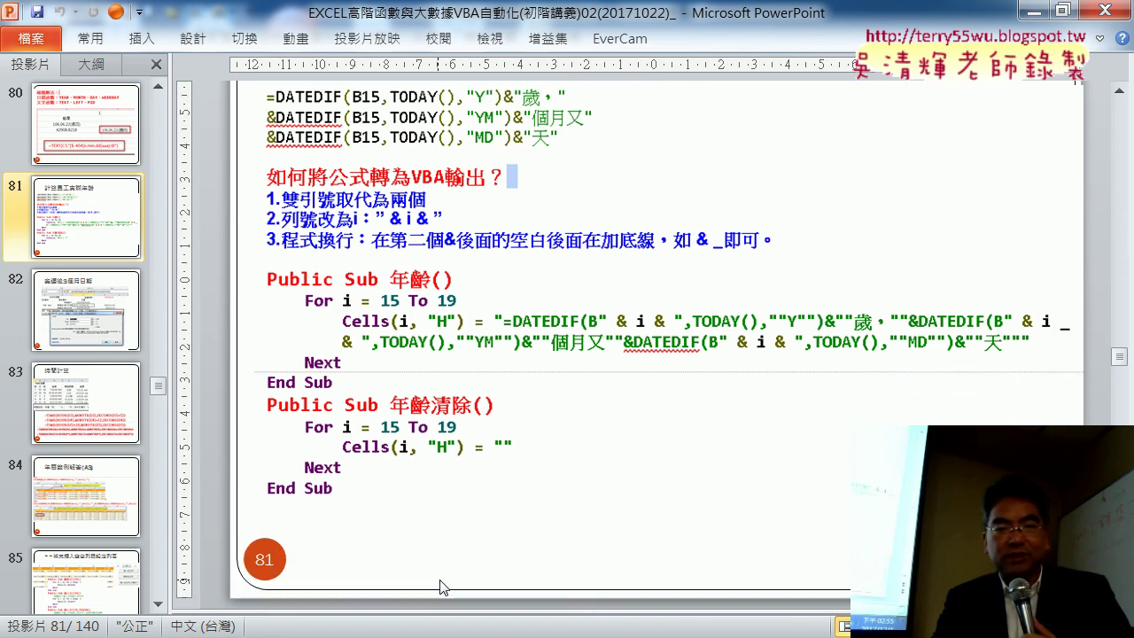
scroll(443, 587, "up", 1)
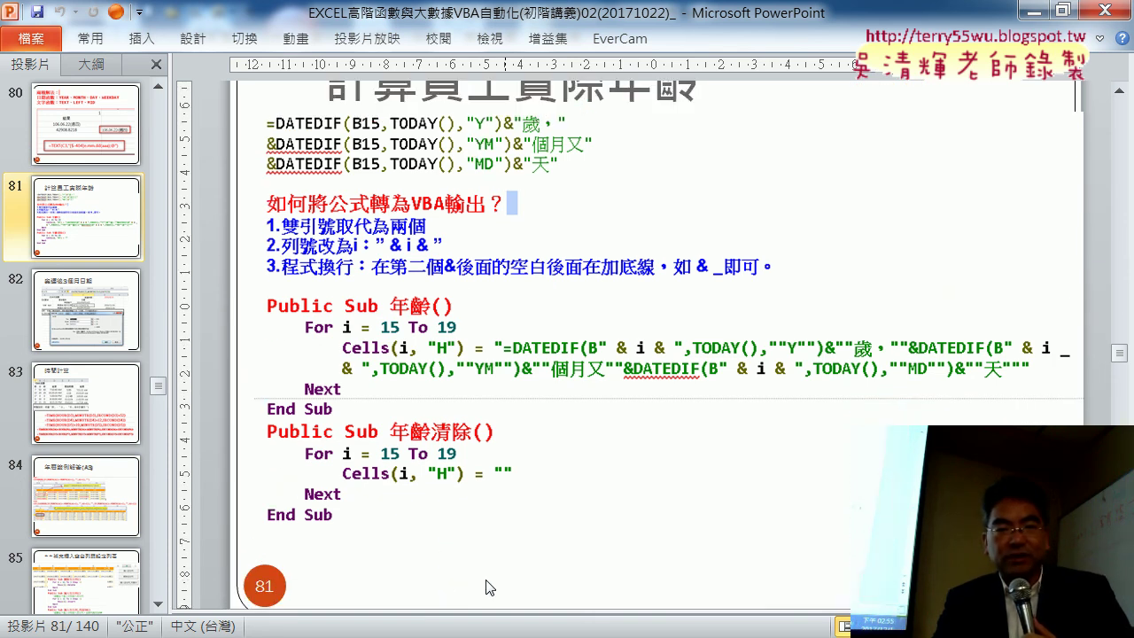
scroll(490, 587, "down", 1, "ctrl")
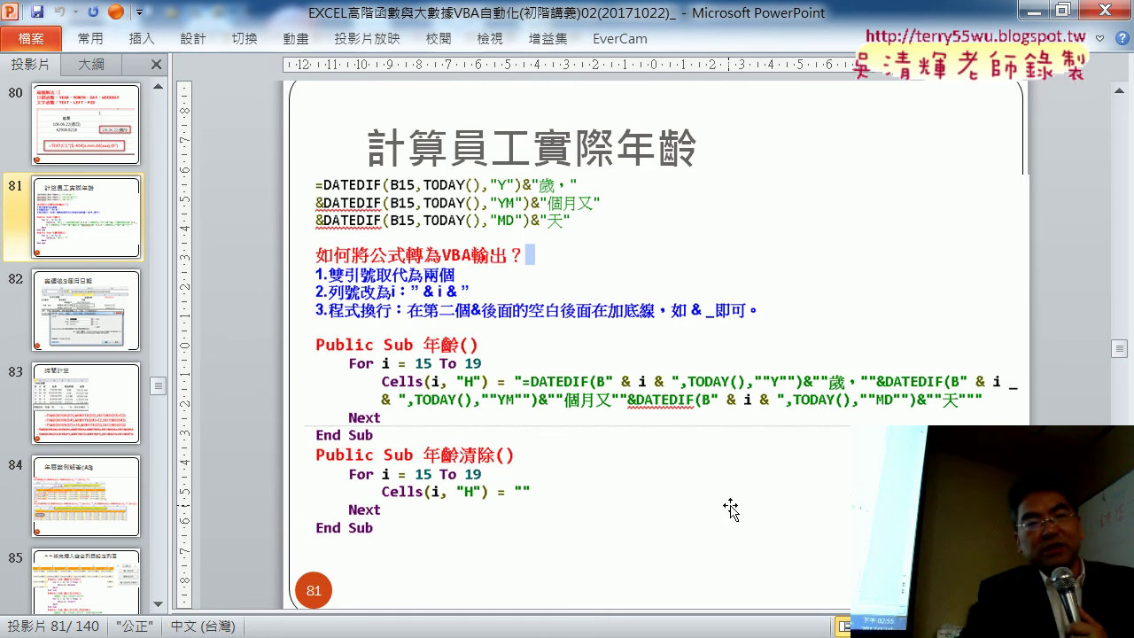